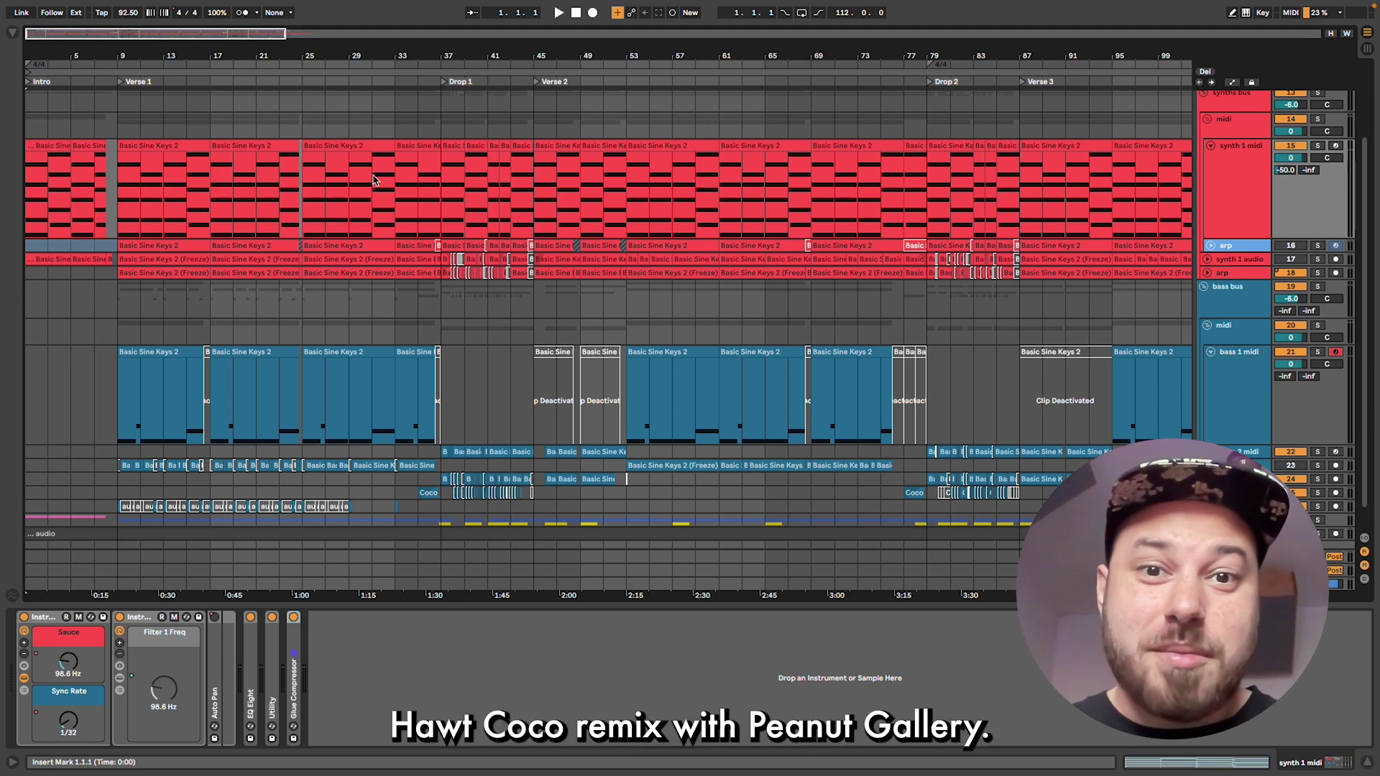
Examine the arrangement from the Intro through Verse 3, comparing the synth and bass tracks across the sections.
scroll(111, 182, "up", 3)
scroll(112, 182, "left", 2)
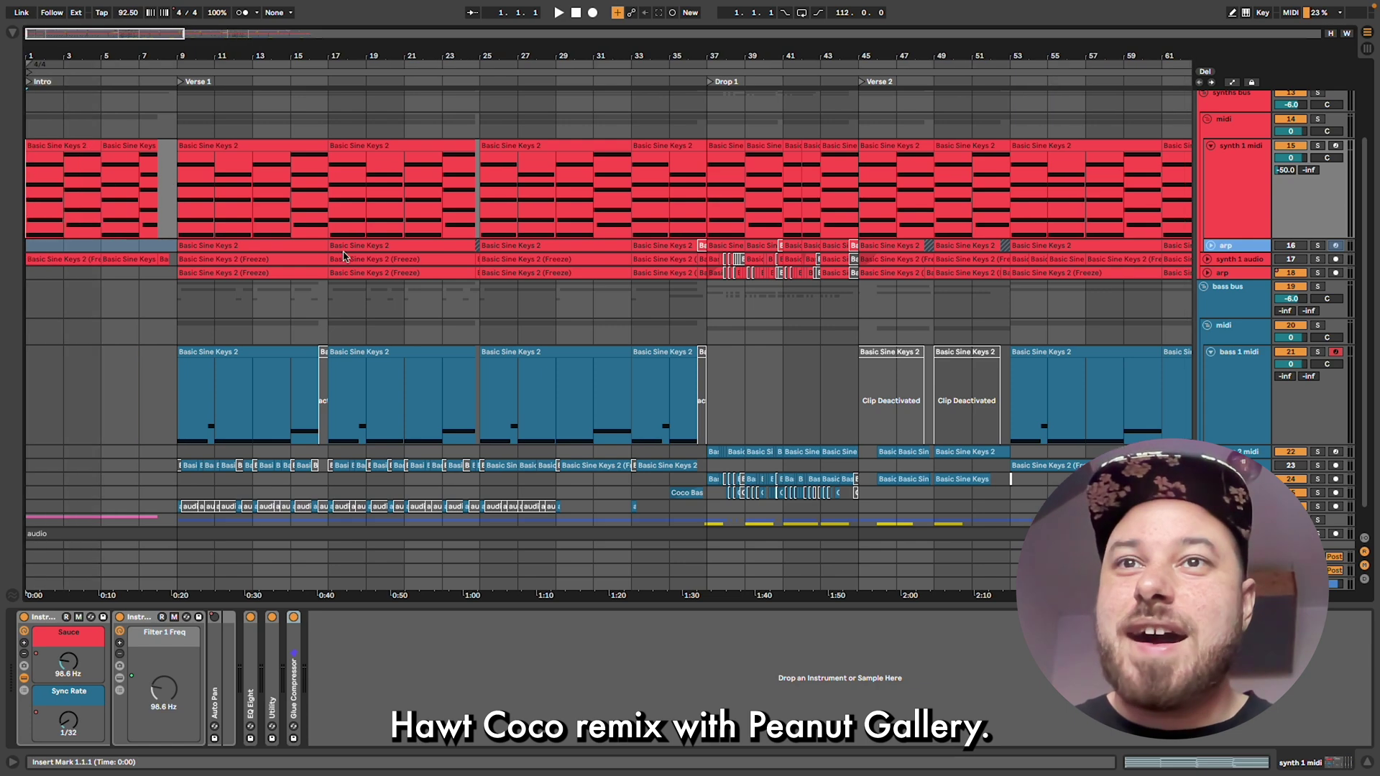
scroll(342, 254, "down", 1)
scroll(344, 256, "up", 3)
scroll(344, 257, "down", 5)
scroll(276, 283, "down", 3)
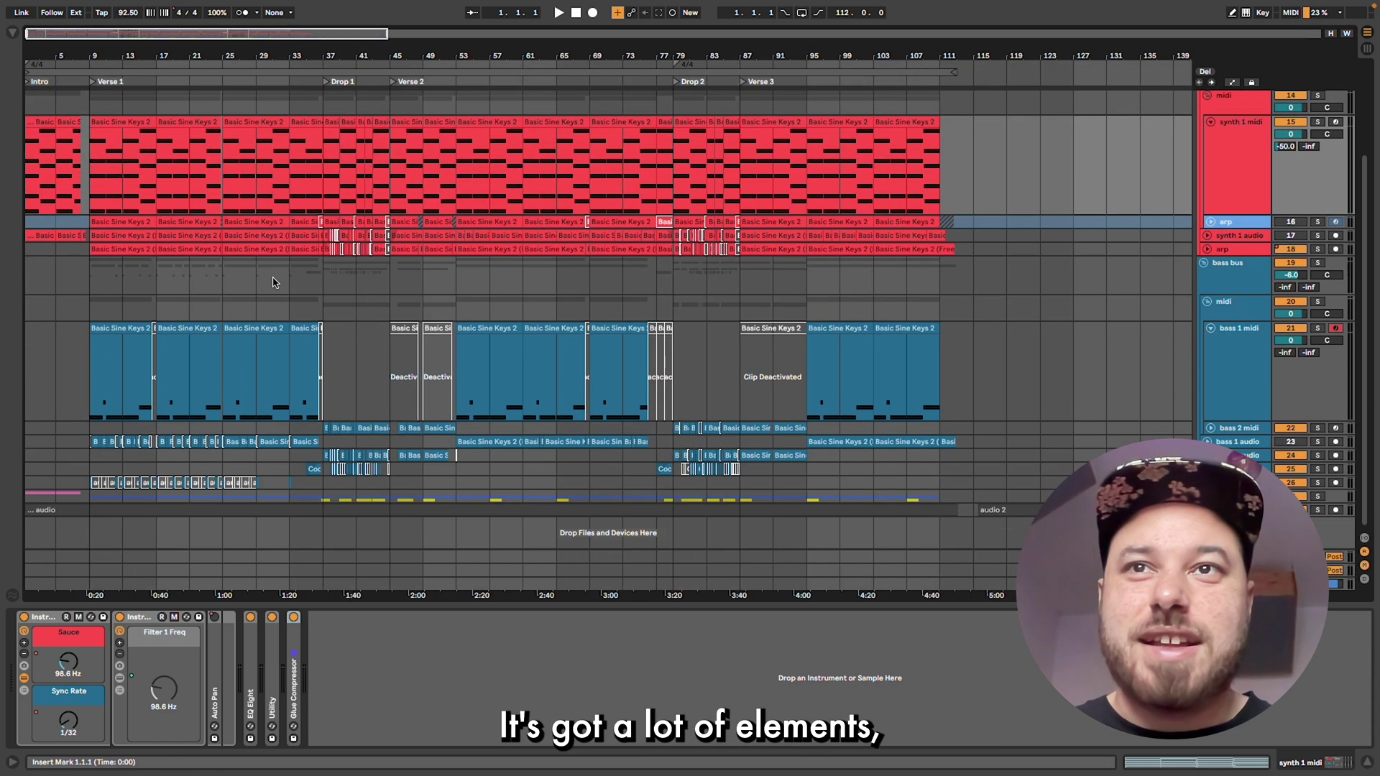
scroll(166, 266, "up", 4)
scroll(162, 282, "up", 4)
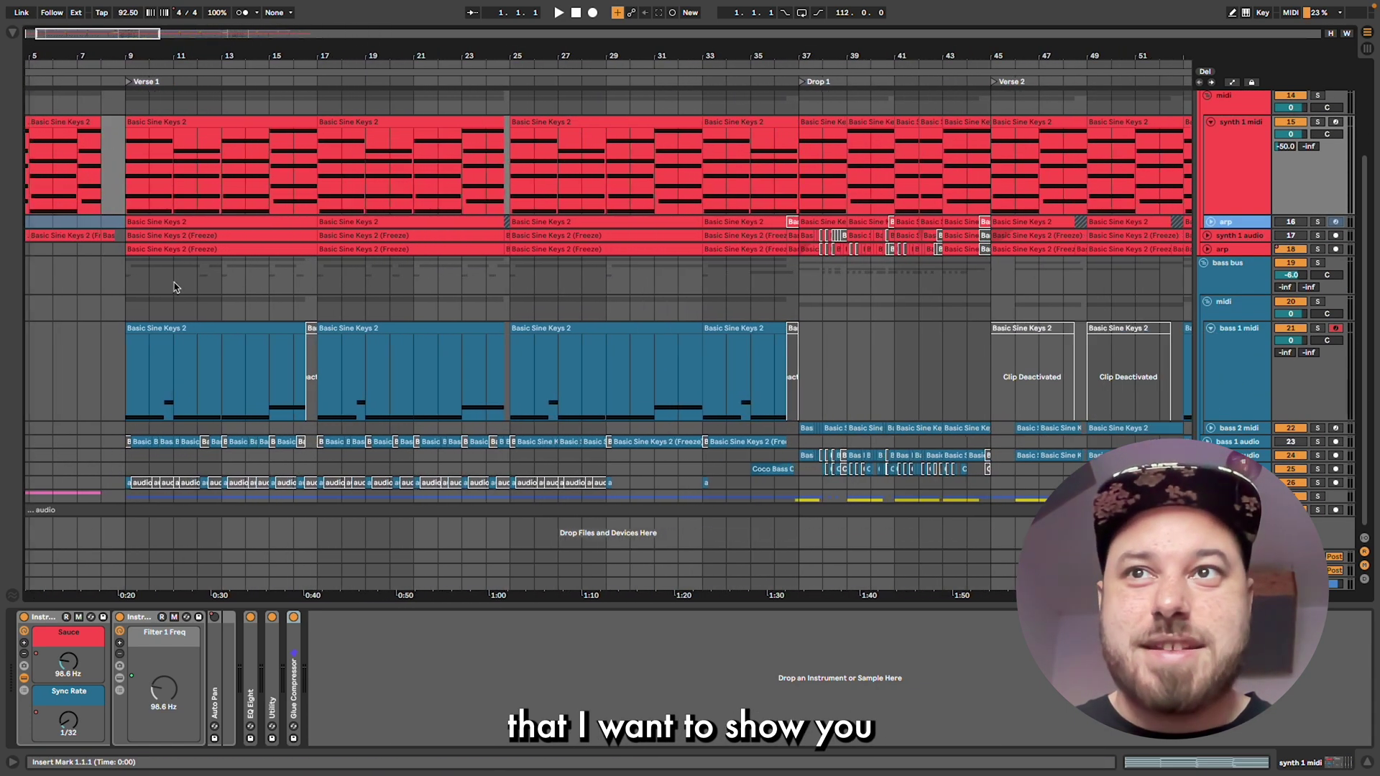
scroll(162, 287, "left", 3)
Mark the Verse 1 notes on the bass 1 midi and synth 1 midi tracks and listen to the verse from bar 17.
left_click_drag(265, 383, 773, 403)
left_click_drag(238, 193, 626, 179)
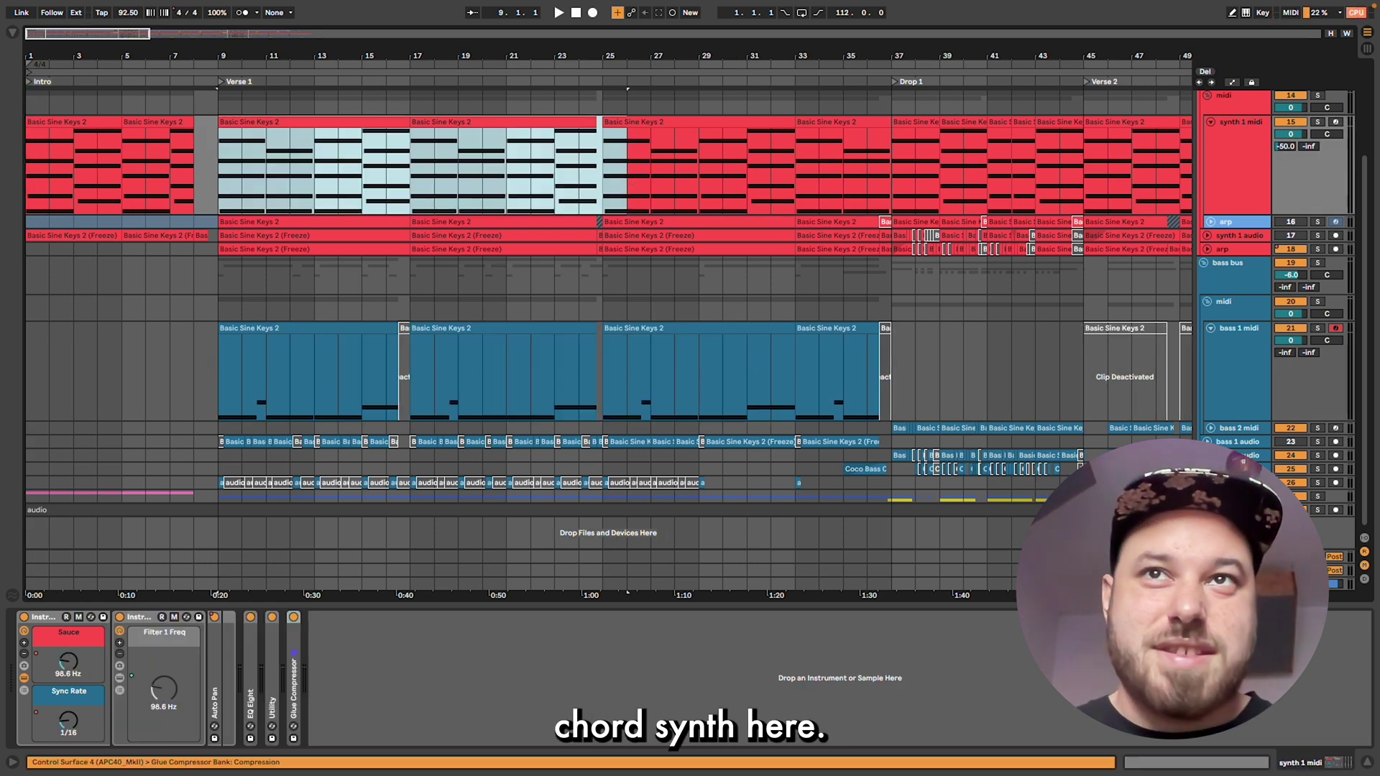
left_click(584, 183)
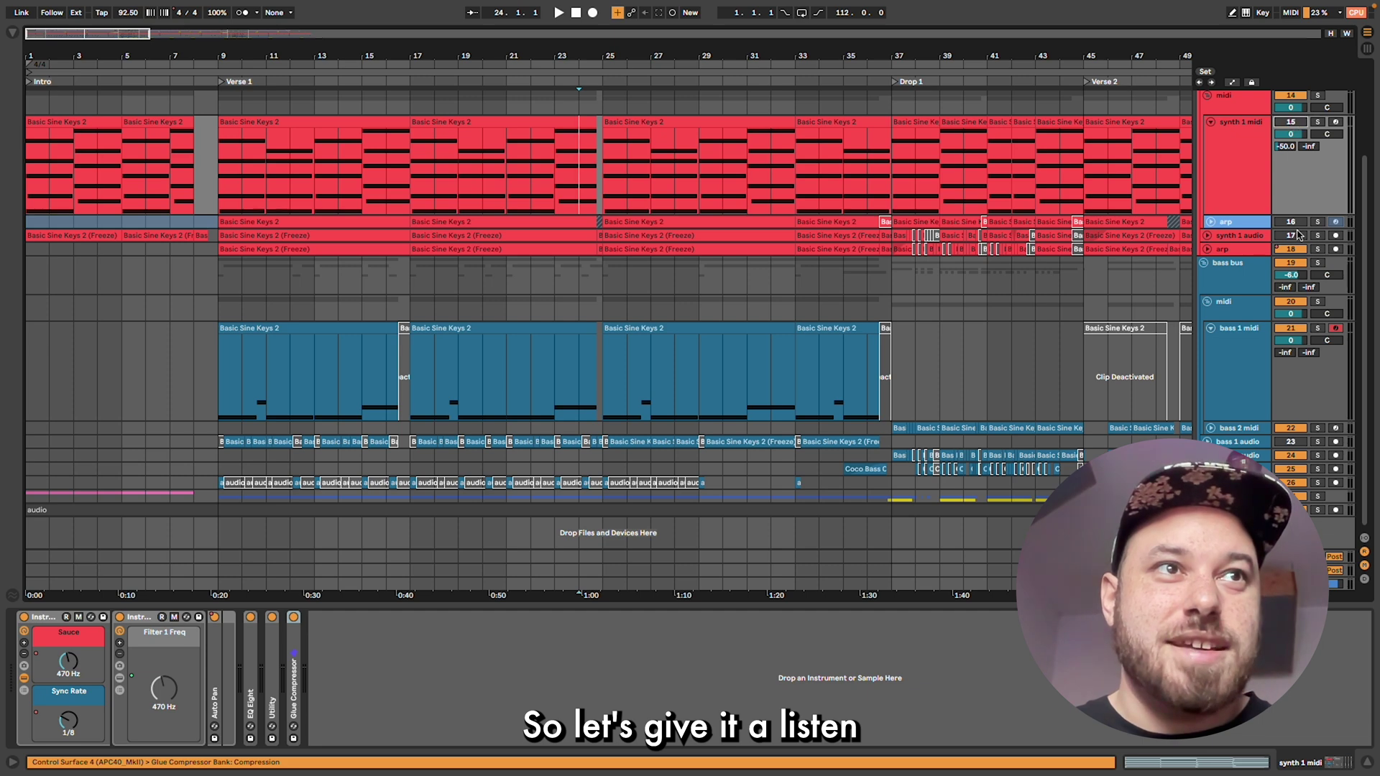
left_click(1297, 330)
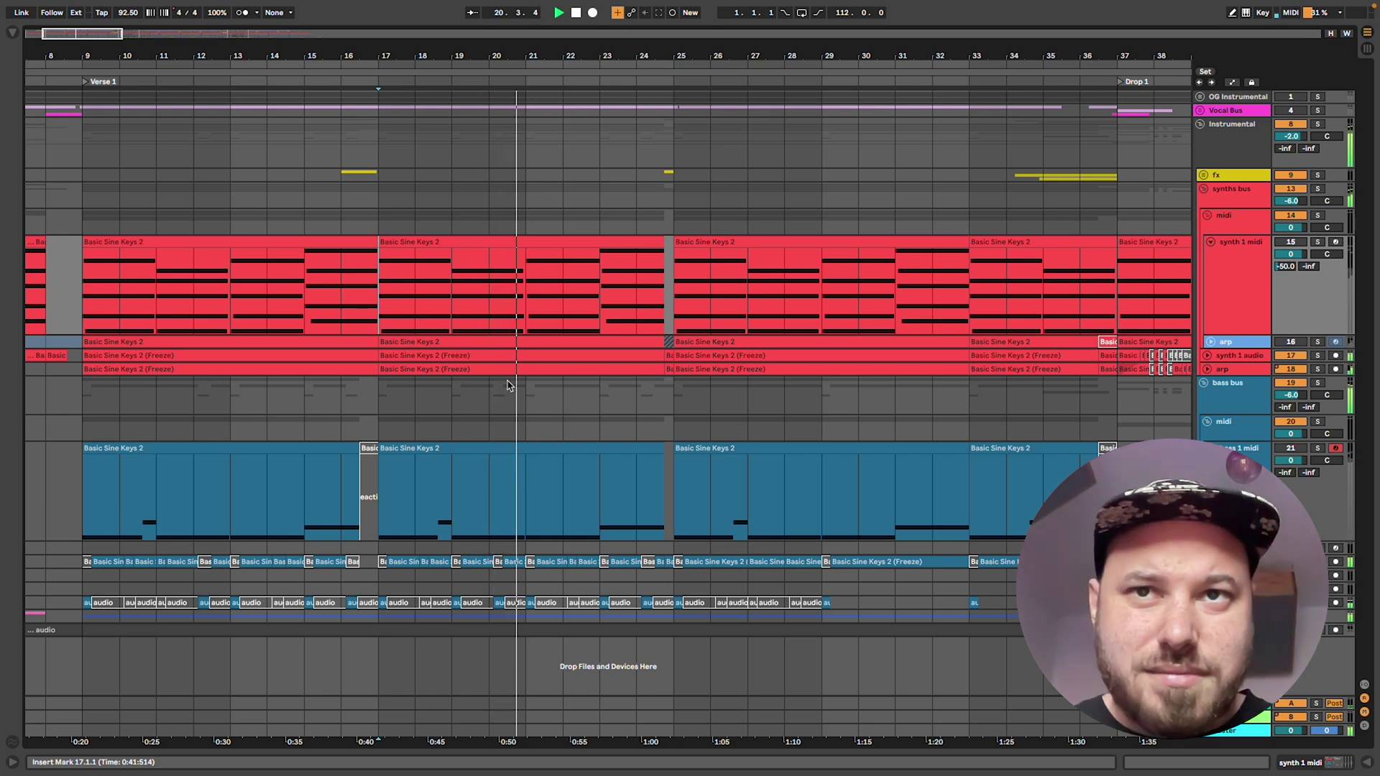
key("space")
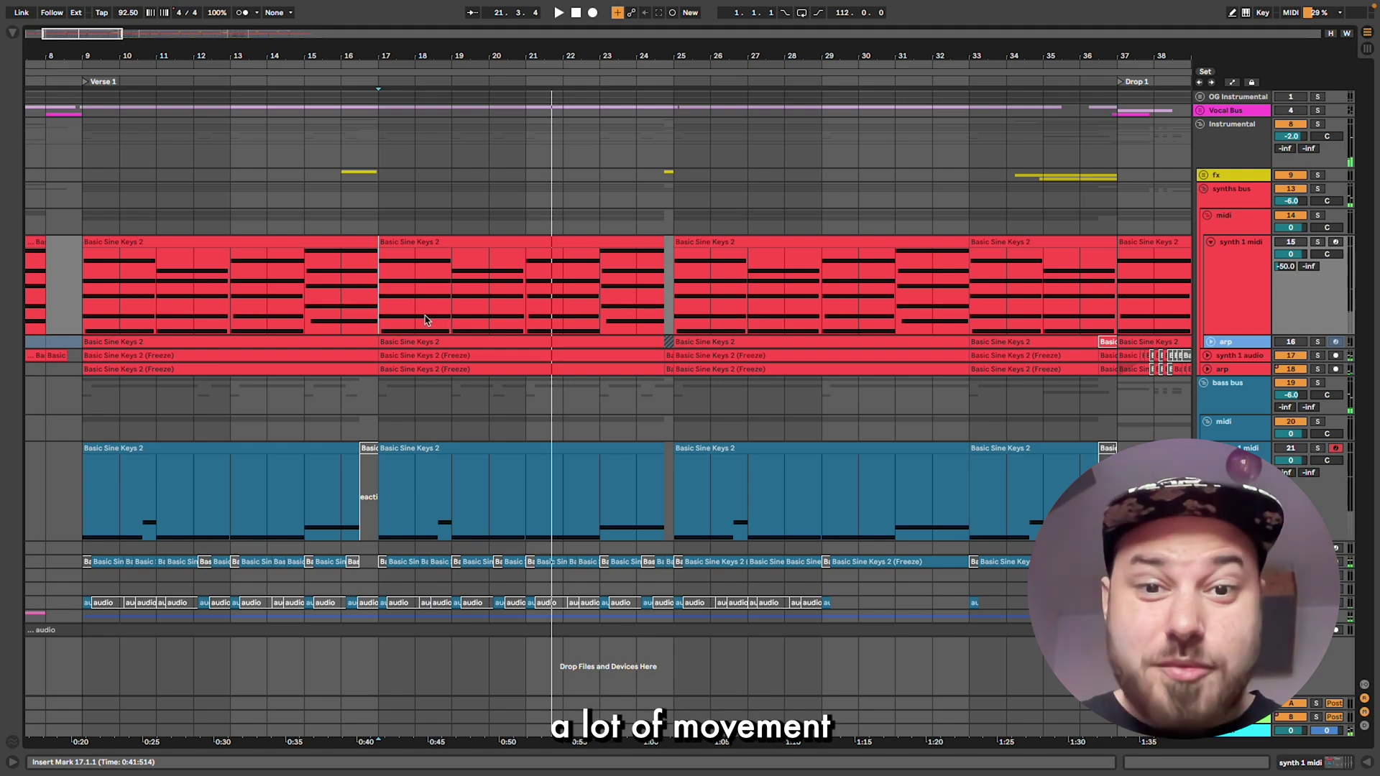
Bring up the bass 1 midi track's instrument rack with its Sauce and Sync Rate macros and show the automation lanes.
left_click(493, 477)
double_click(1245, 448)
left_click(43, 616)
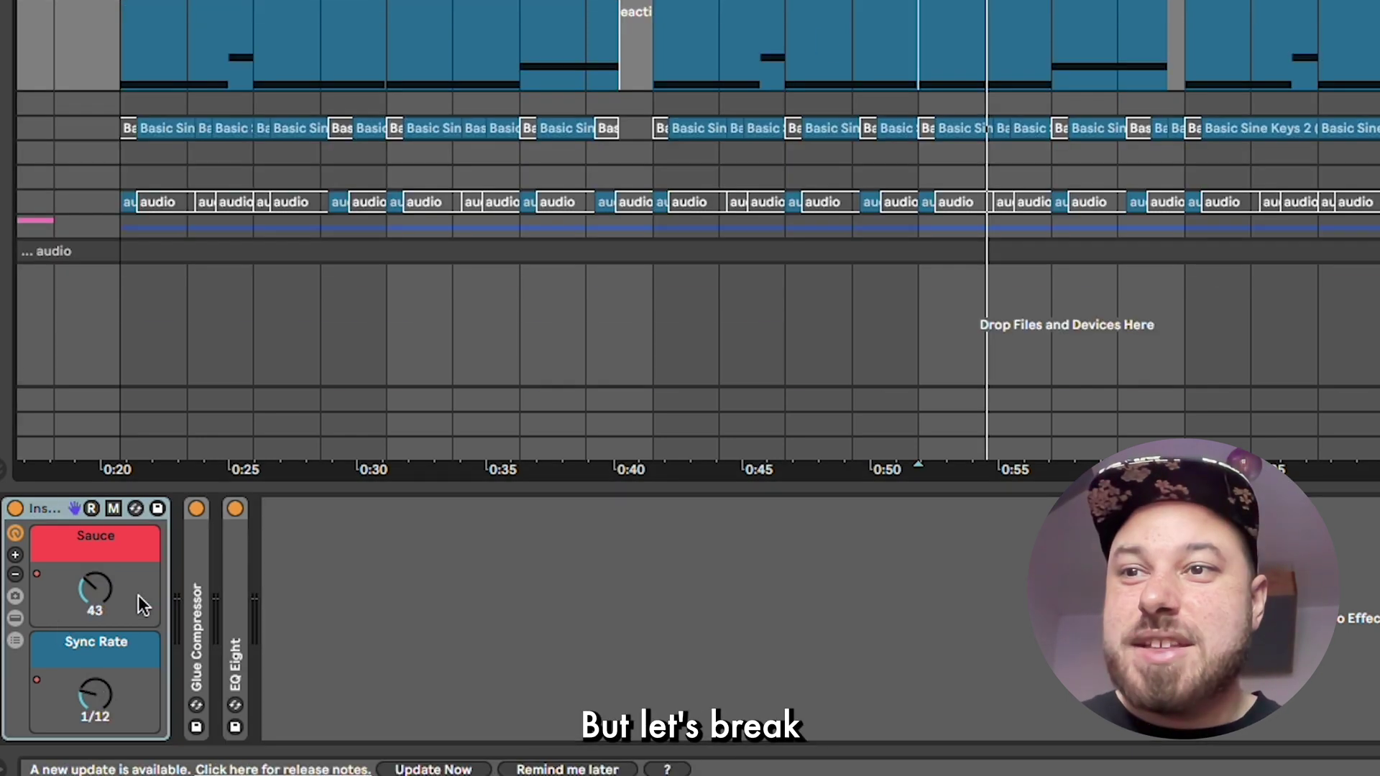
key("a")
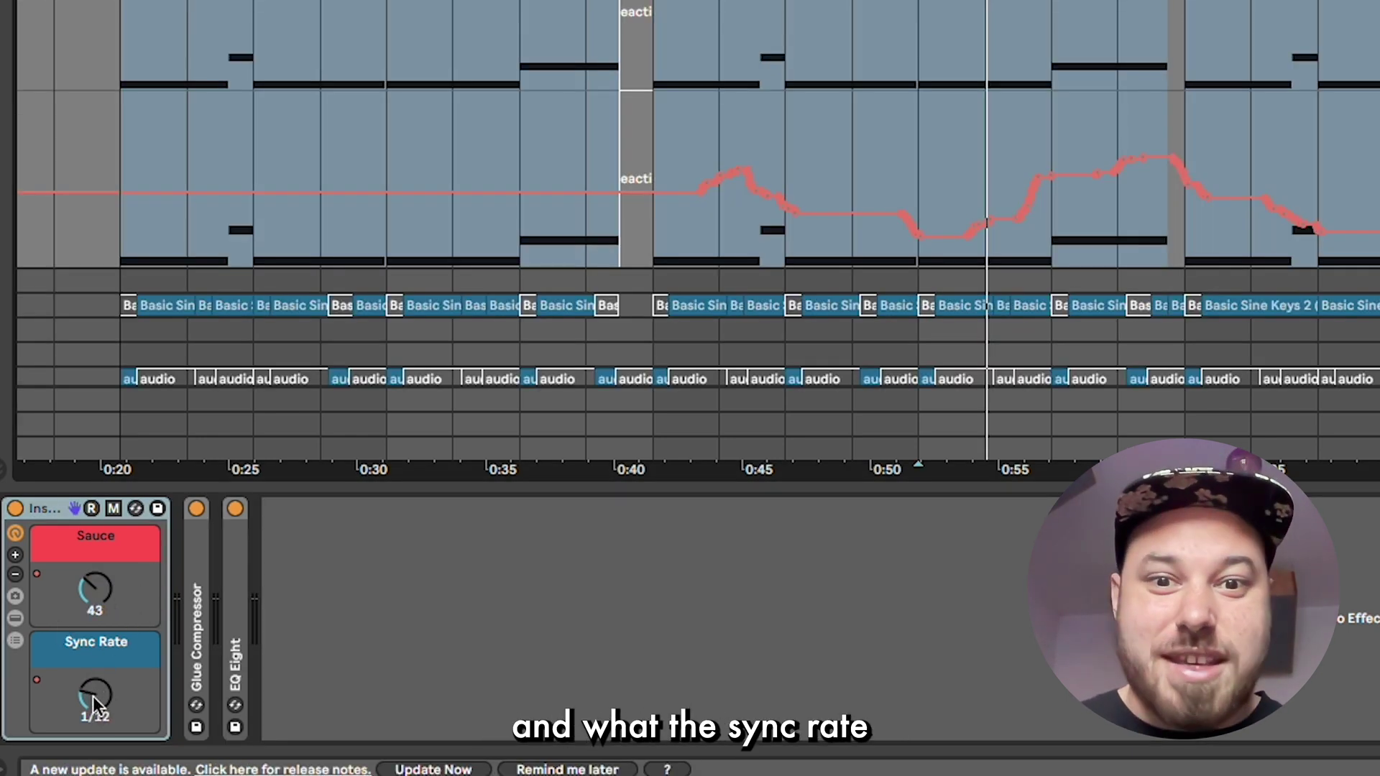
Reveal the devices hidden inside the bass instrument rack, select Operator and unfold the Reverb.
left_click(15, 618)
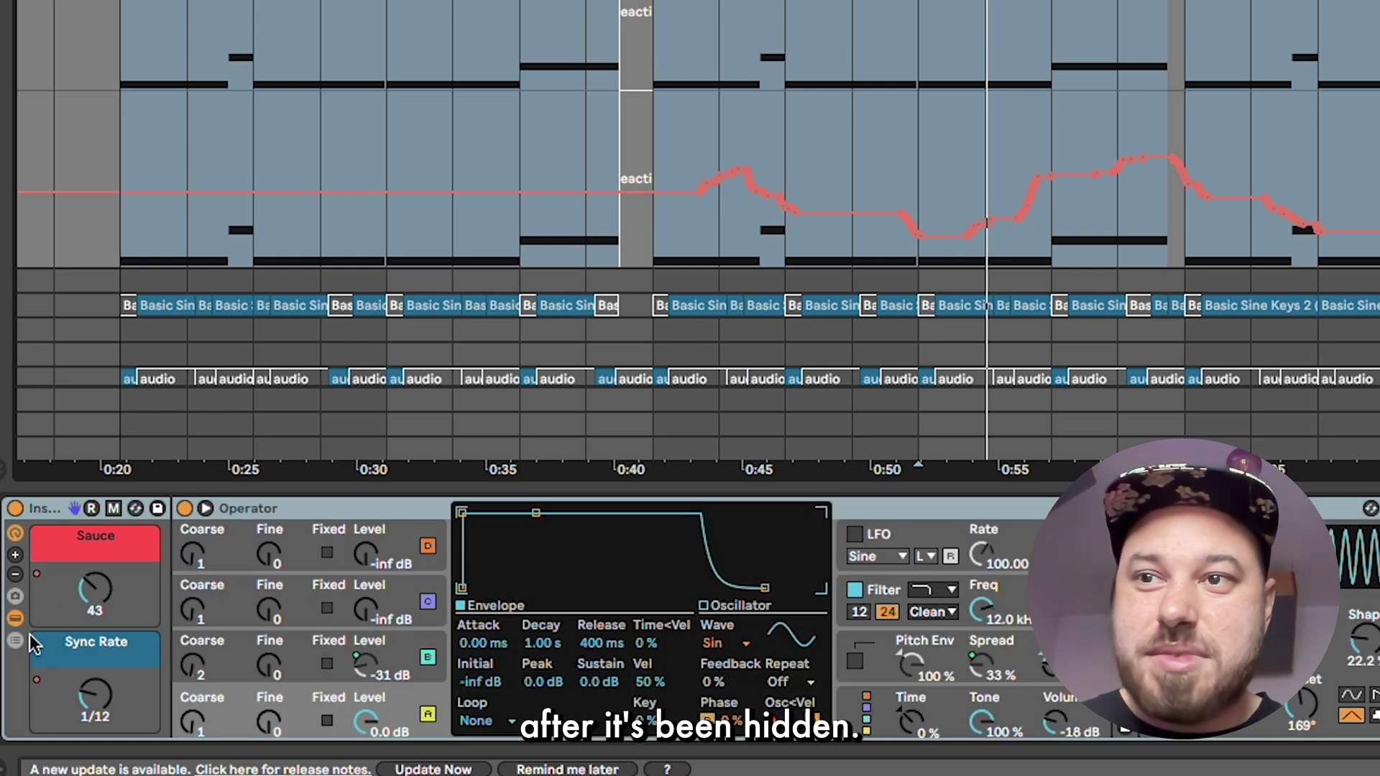
left_click(253, 501)
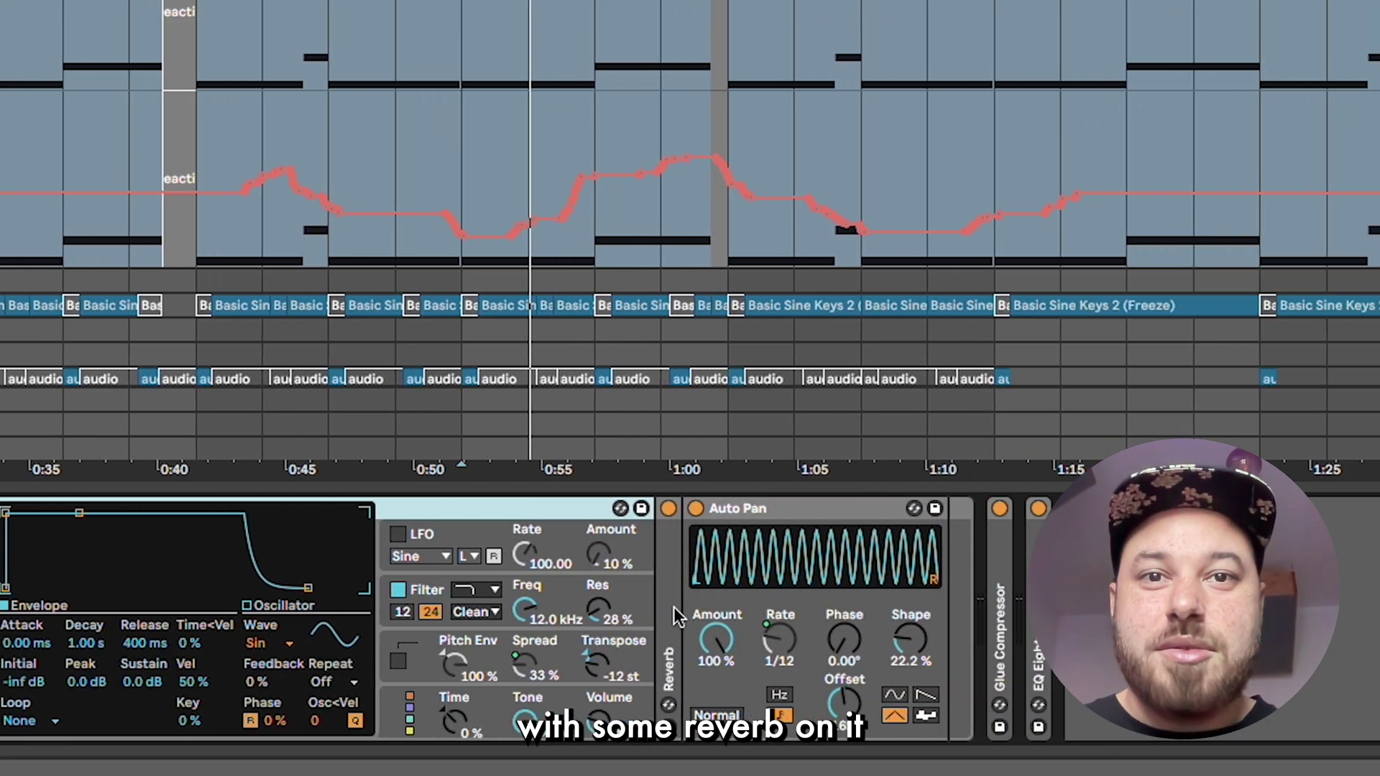
double_click(671, 606)
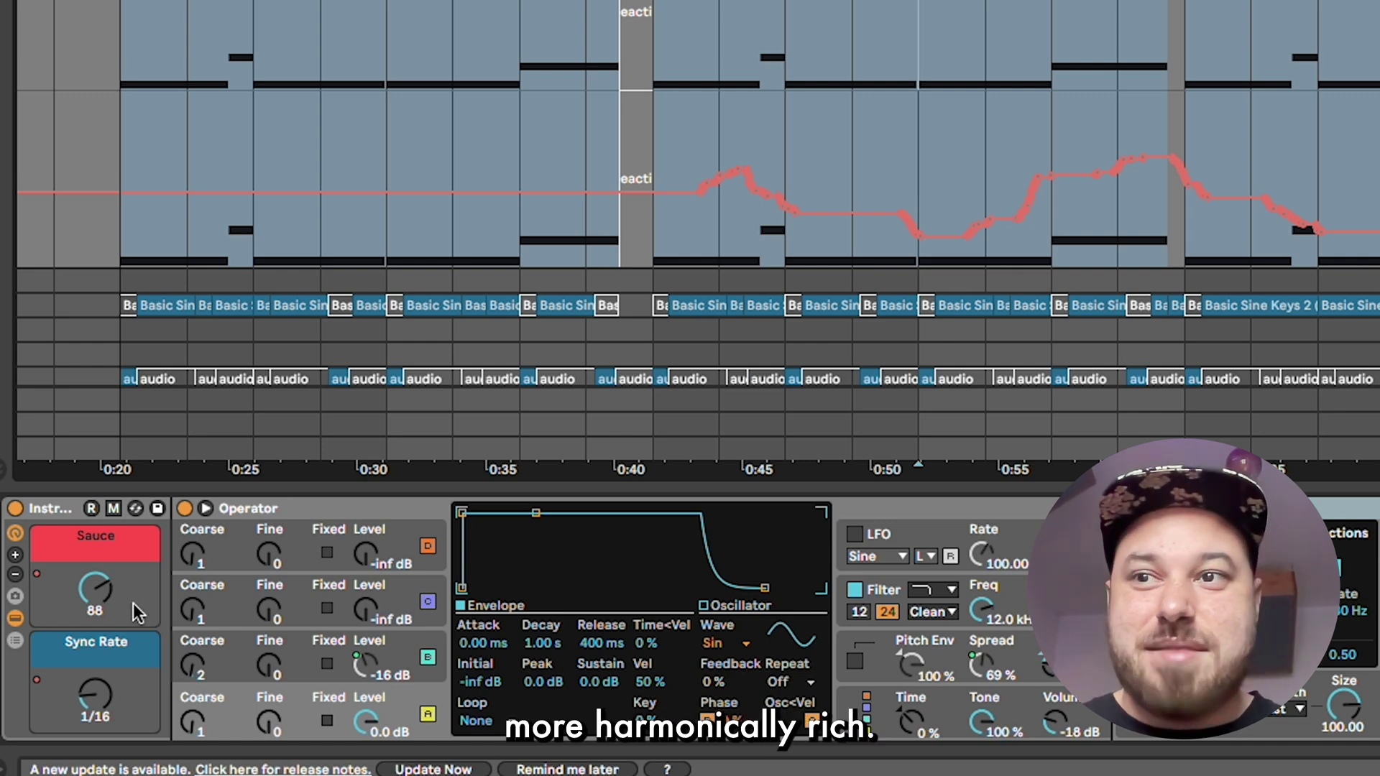
Display the Sauce macro's automation on the bass 1 midi track and play it back from bar 23.
left_click(90, 595)
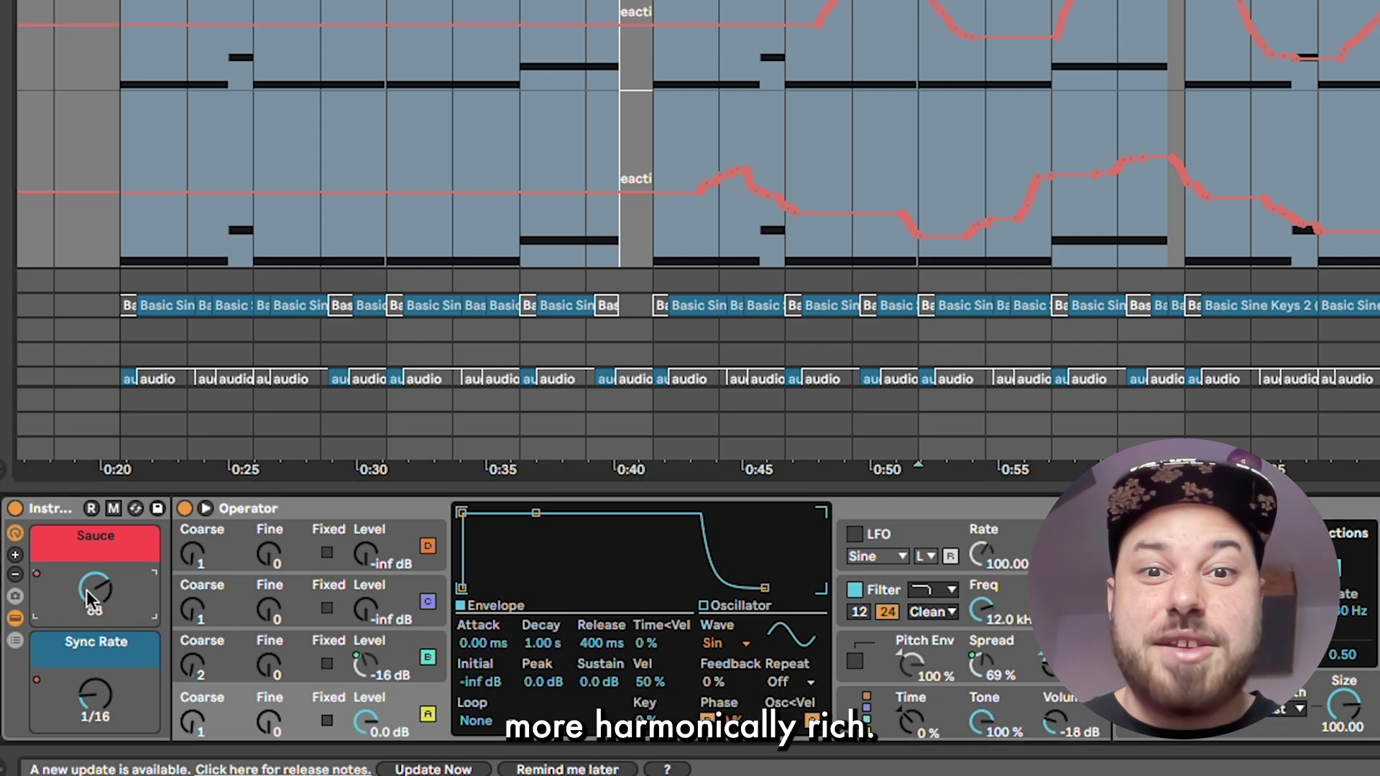
left_click(1052, 80)
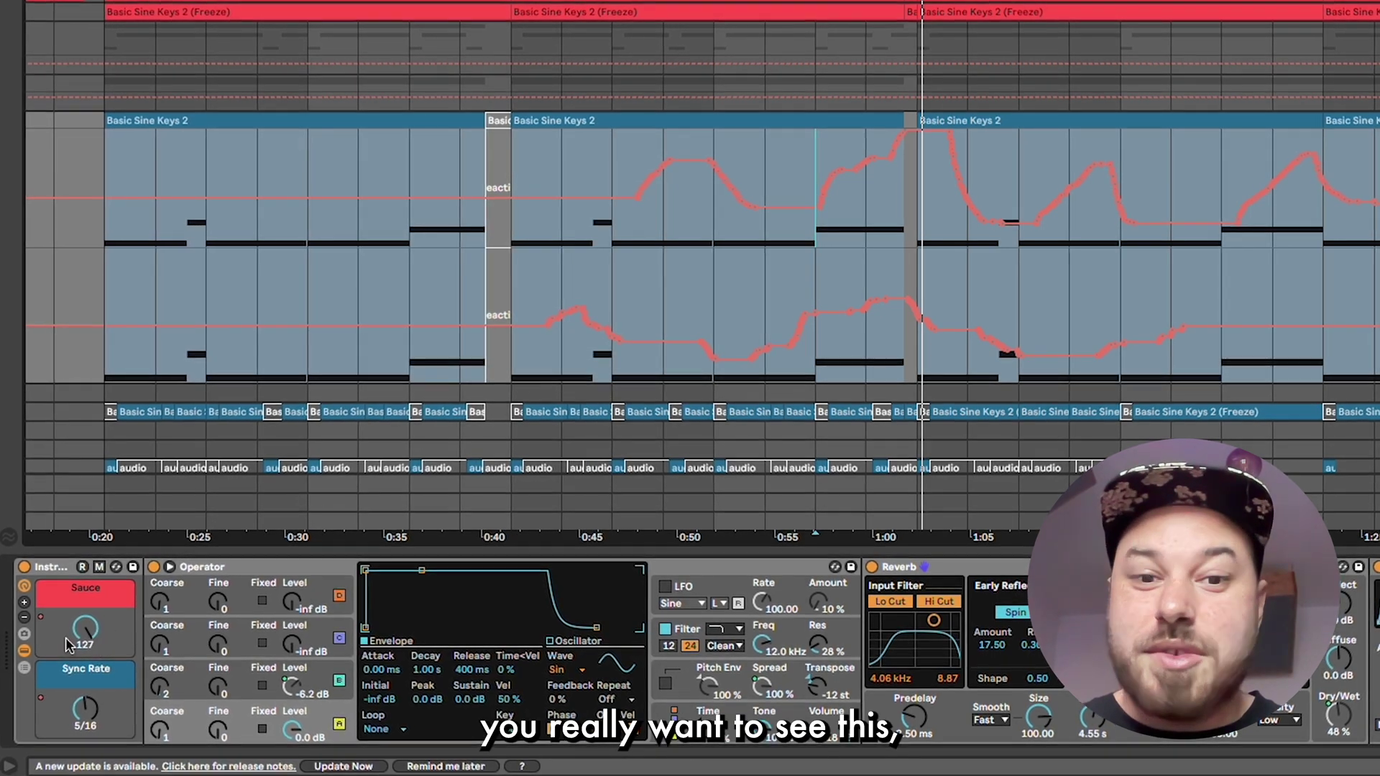
Show the bass rack's macro mapping list and examine which parameters are mapped to Sauce.
left_click(95, 569)
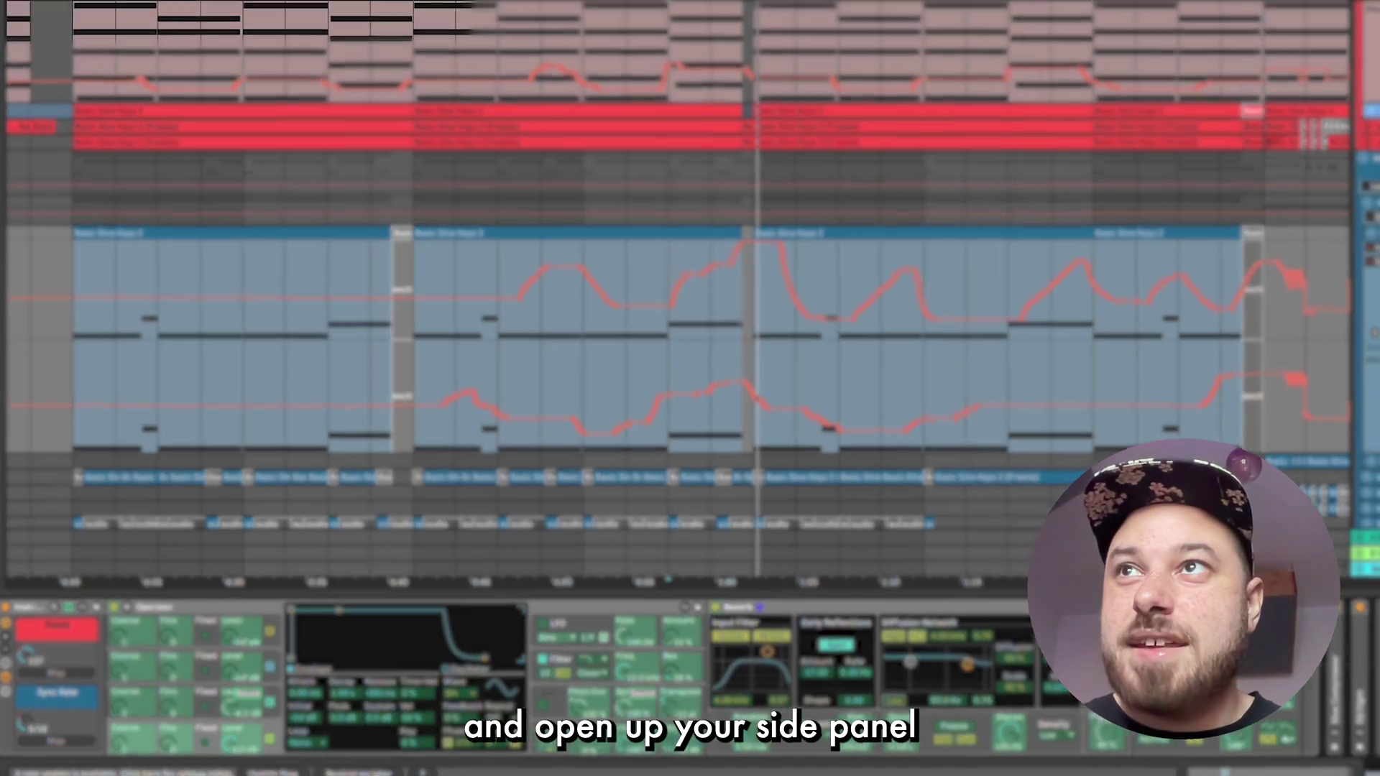
left_click(6, 8)
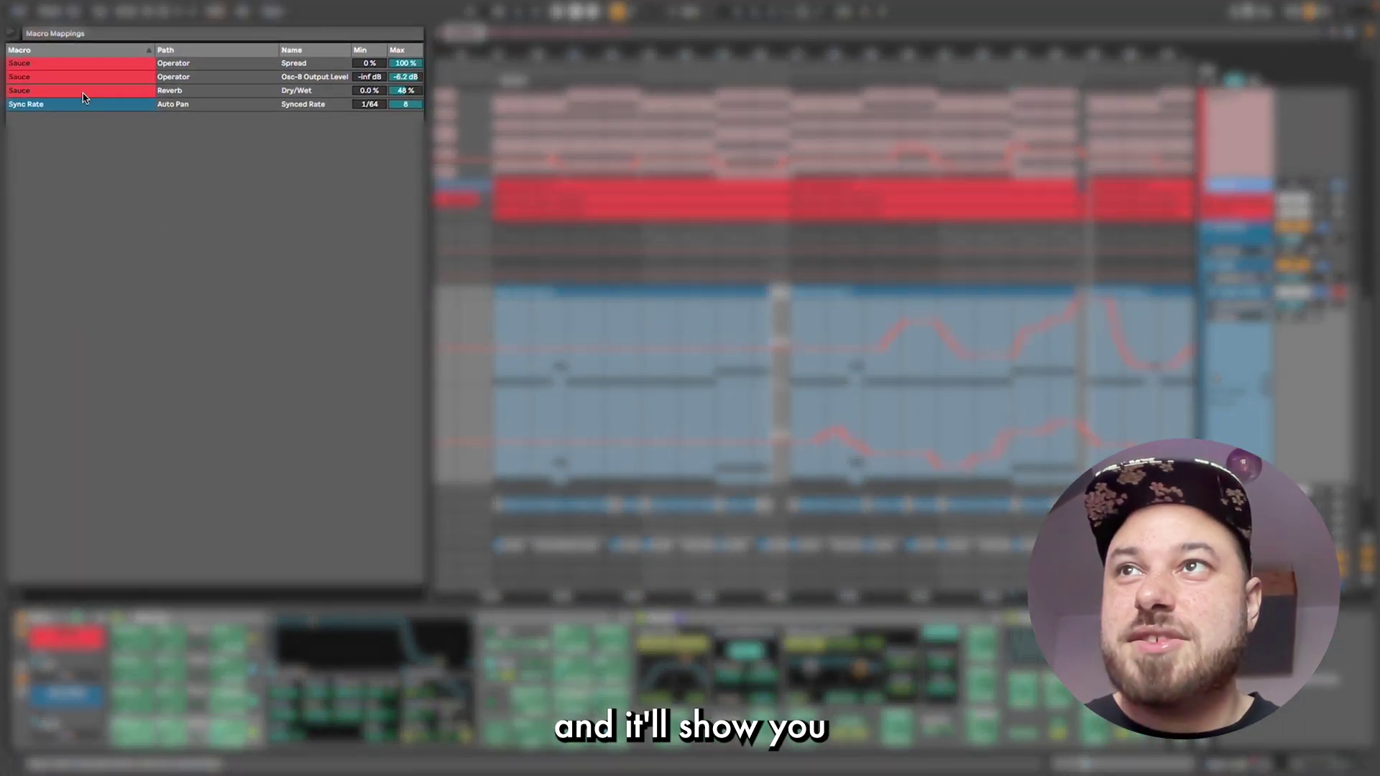
left_click(62, 37)
left_click(65, 77)
left_click(67, 90)
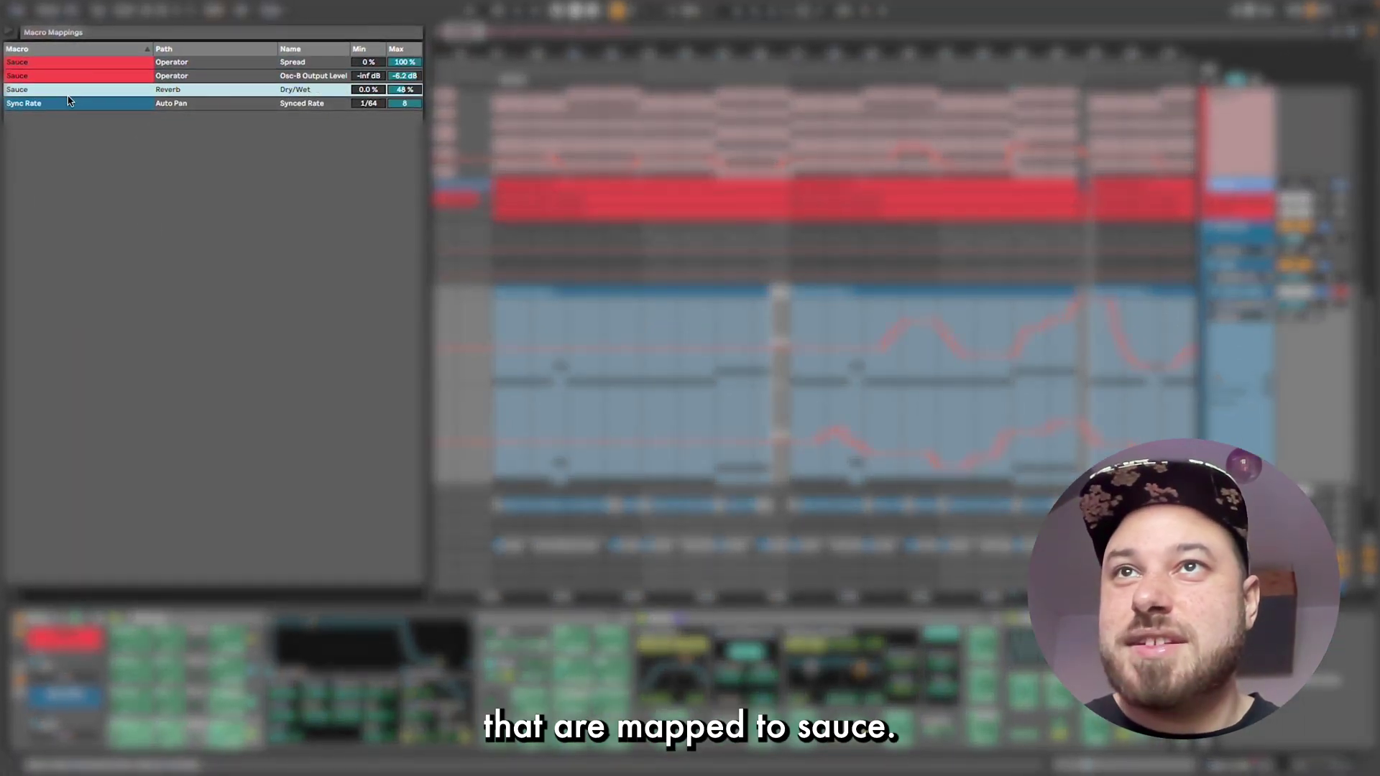
left_click(123, 63)
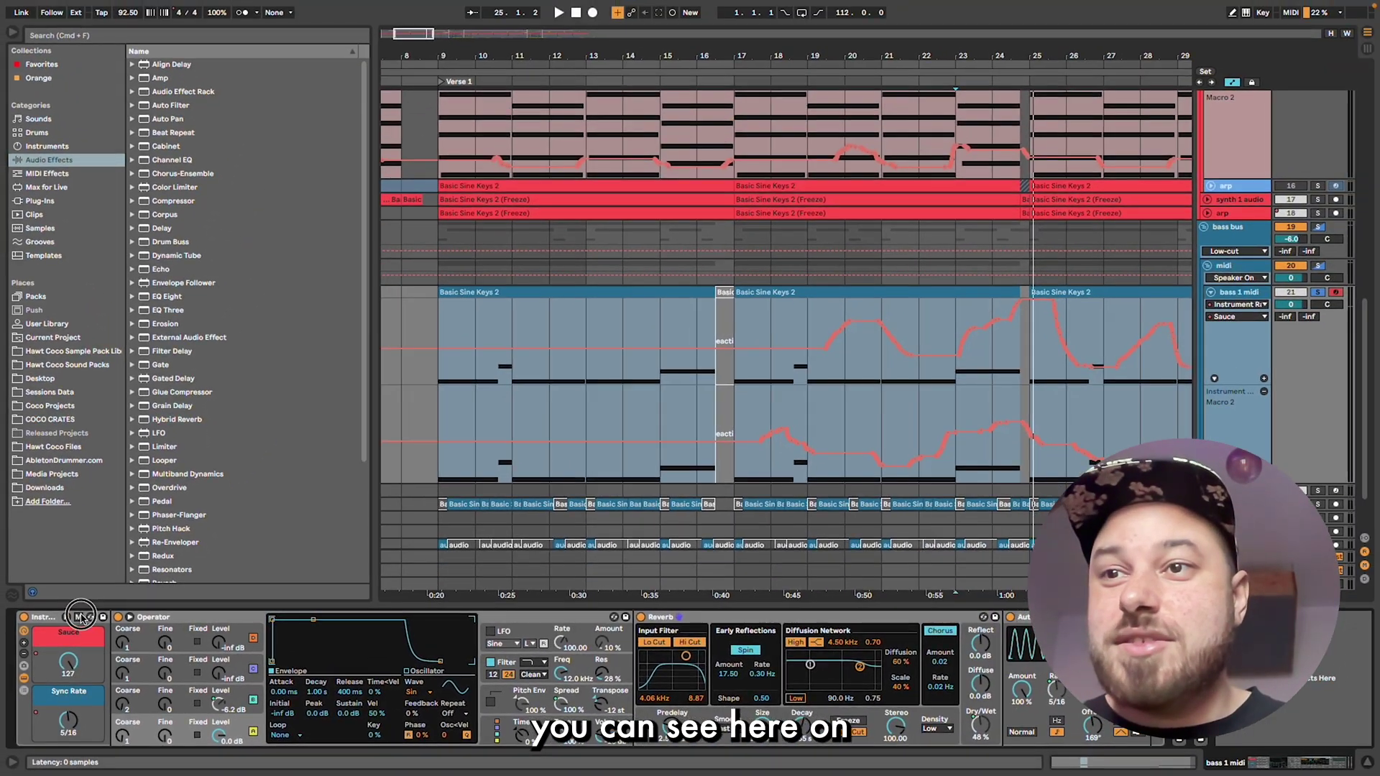
Check the Sauce mappings directly on the rack's devices and the macro mapping options for Operator's Spread.
left_click(79, 616)
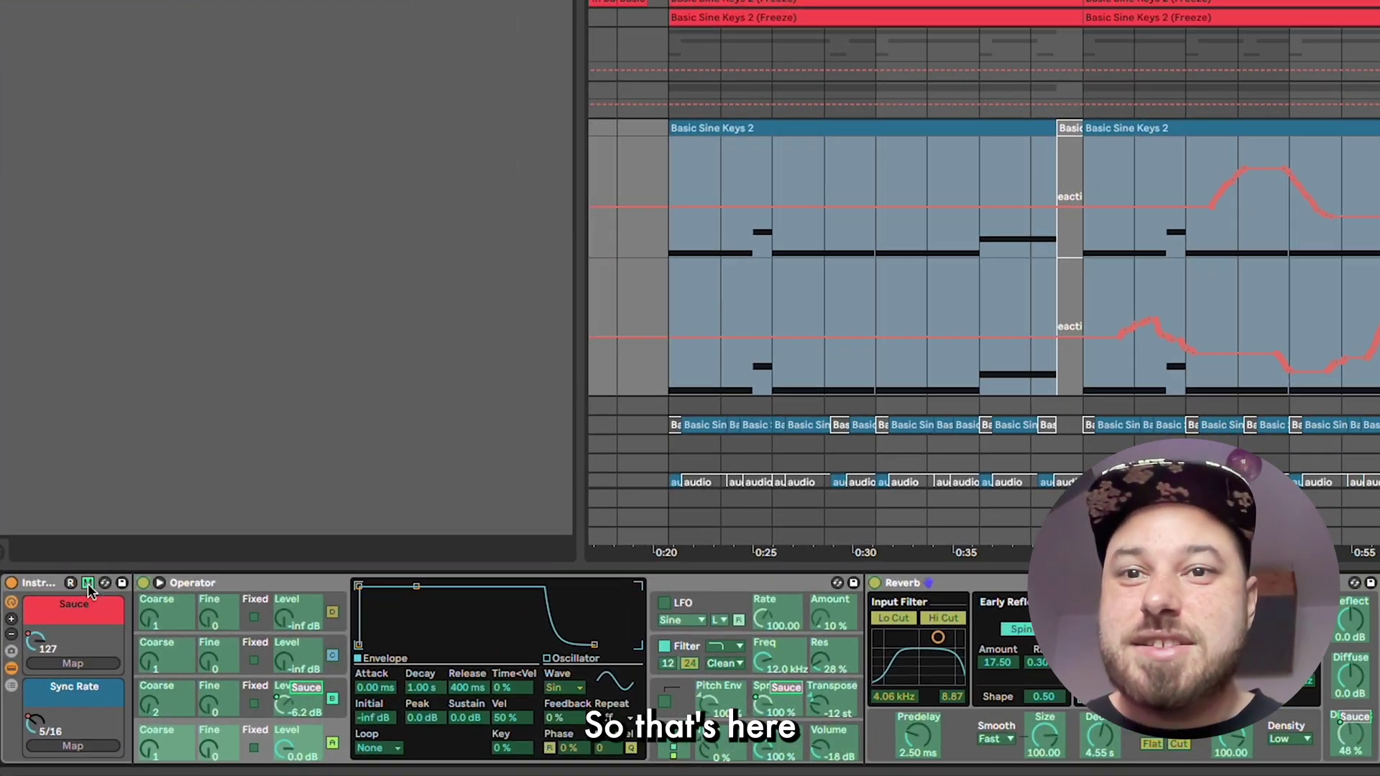
left_click(79, 616)
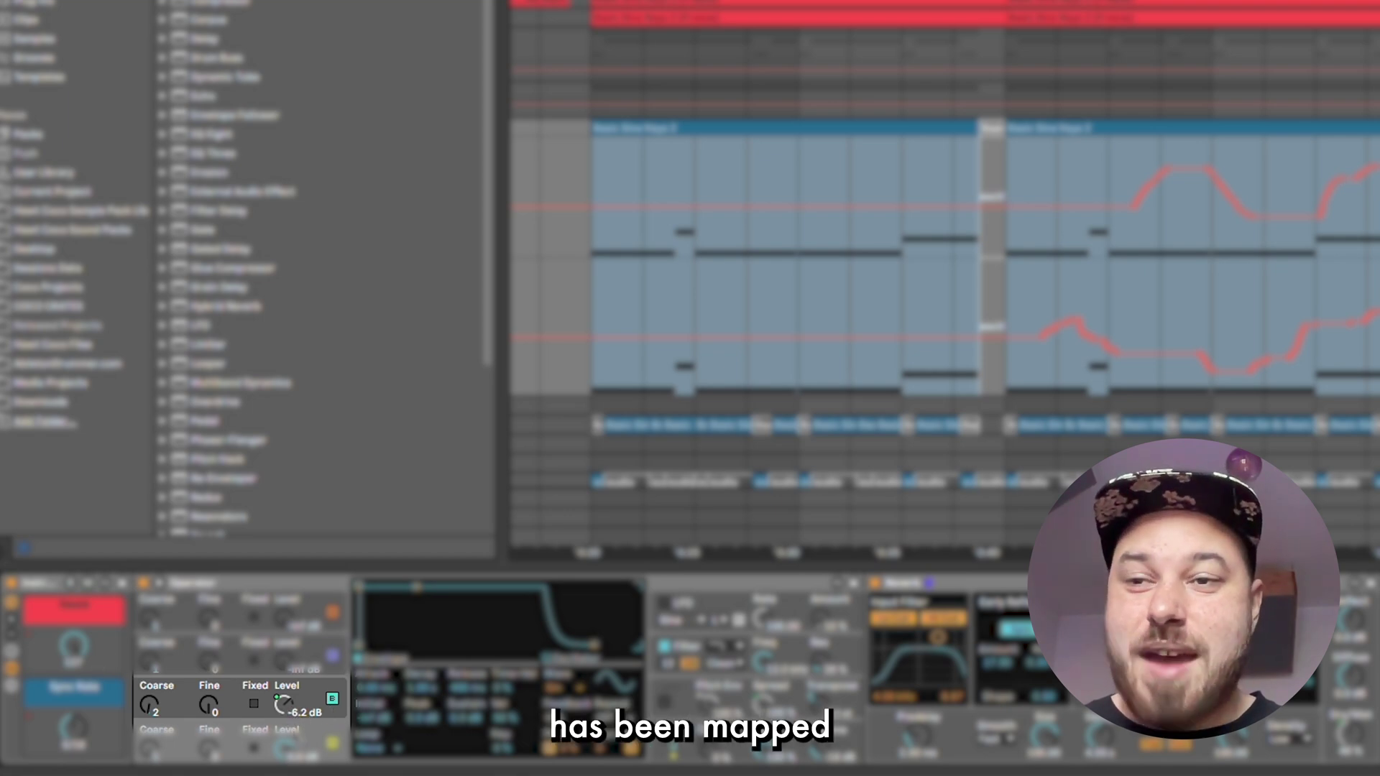
right_click(757, 710)
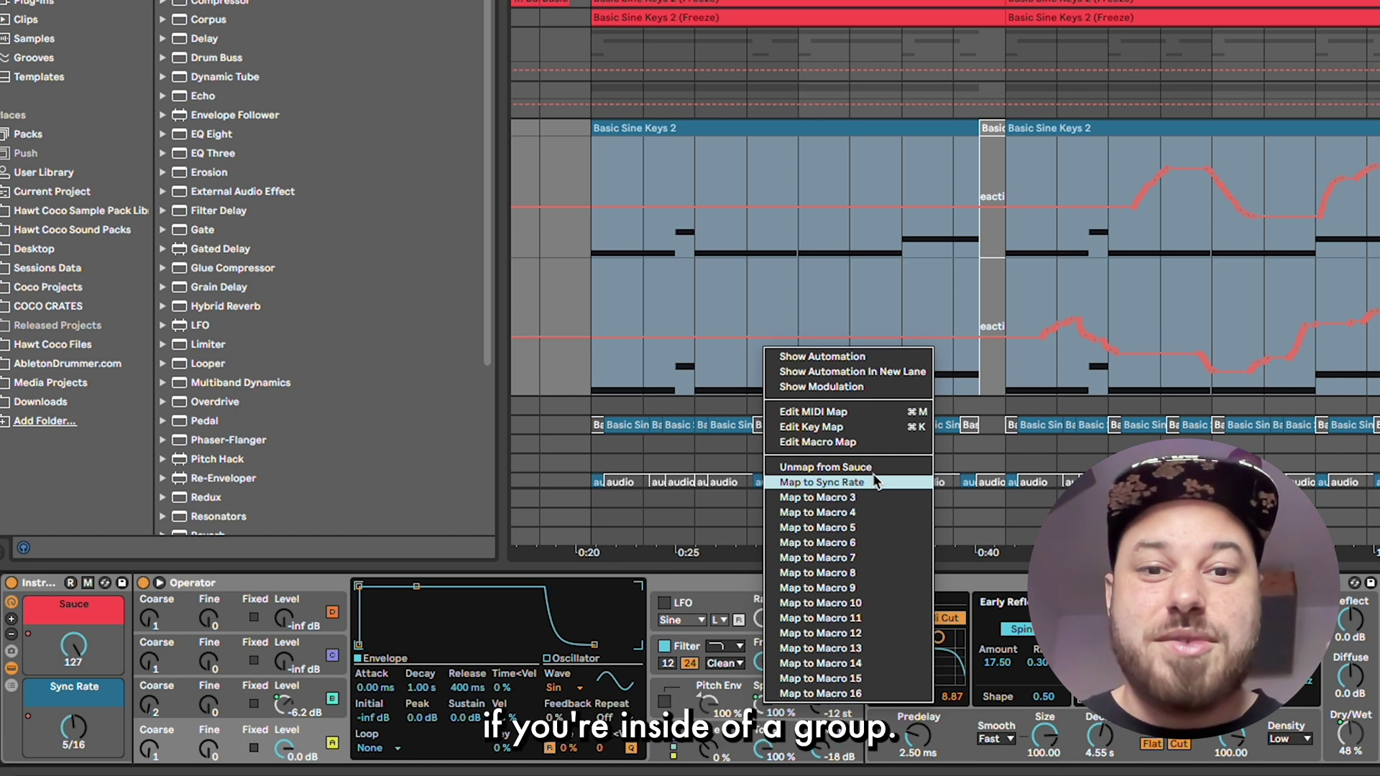
left_click(239, 587)
left_click(261, 582)
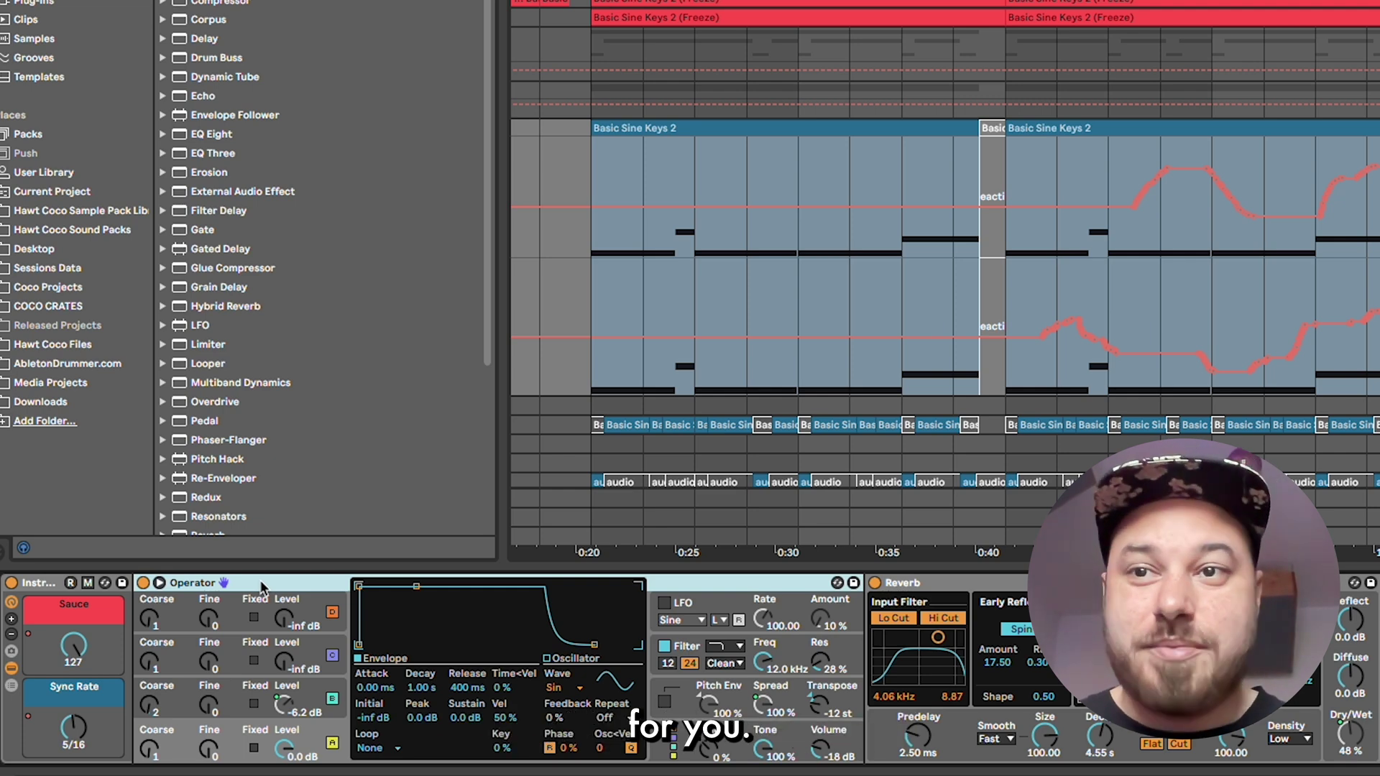
Increase the instrument rack's visible macro knobs to 16.
left_click(11, 619)
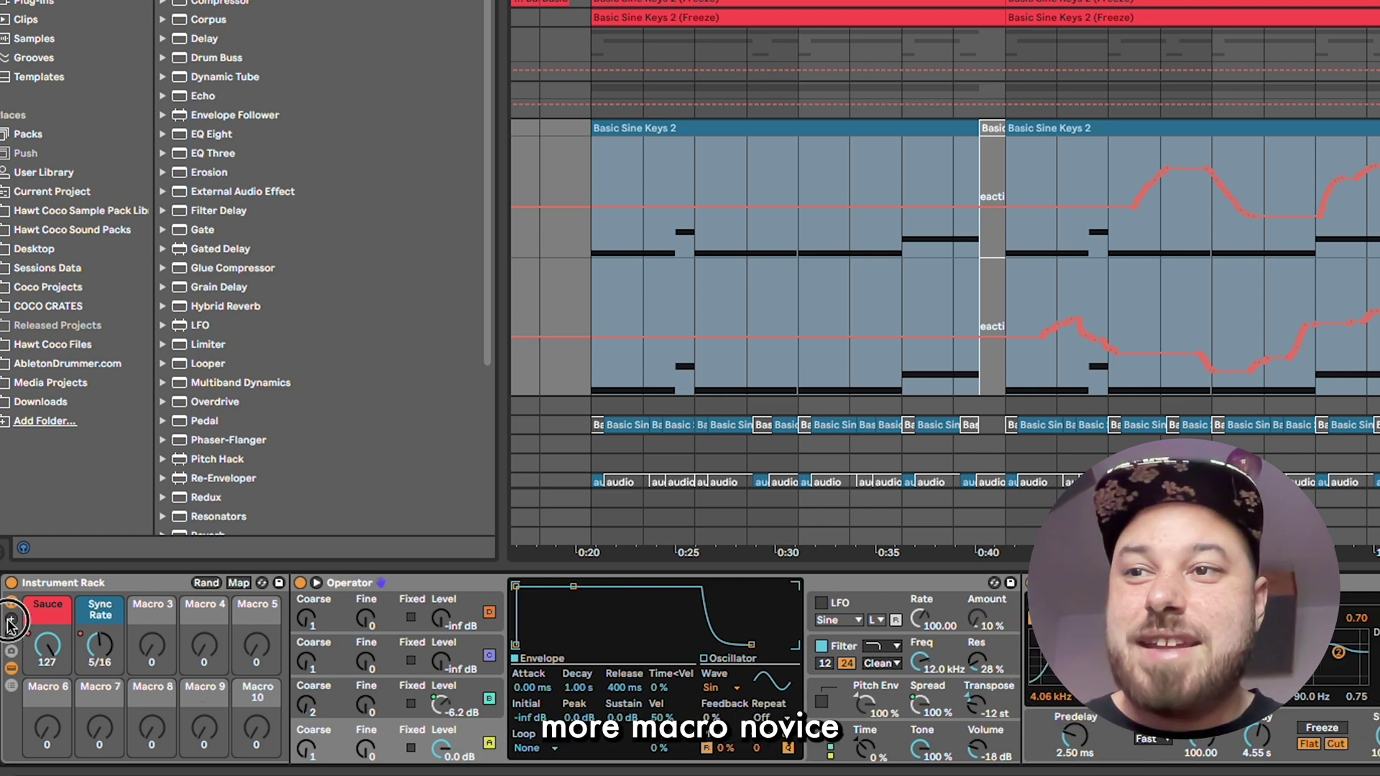
left_click(10, 620)
left_click(11, 620)
left_click(11, 619)
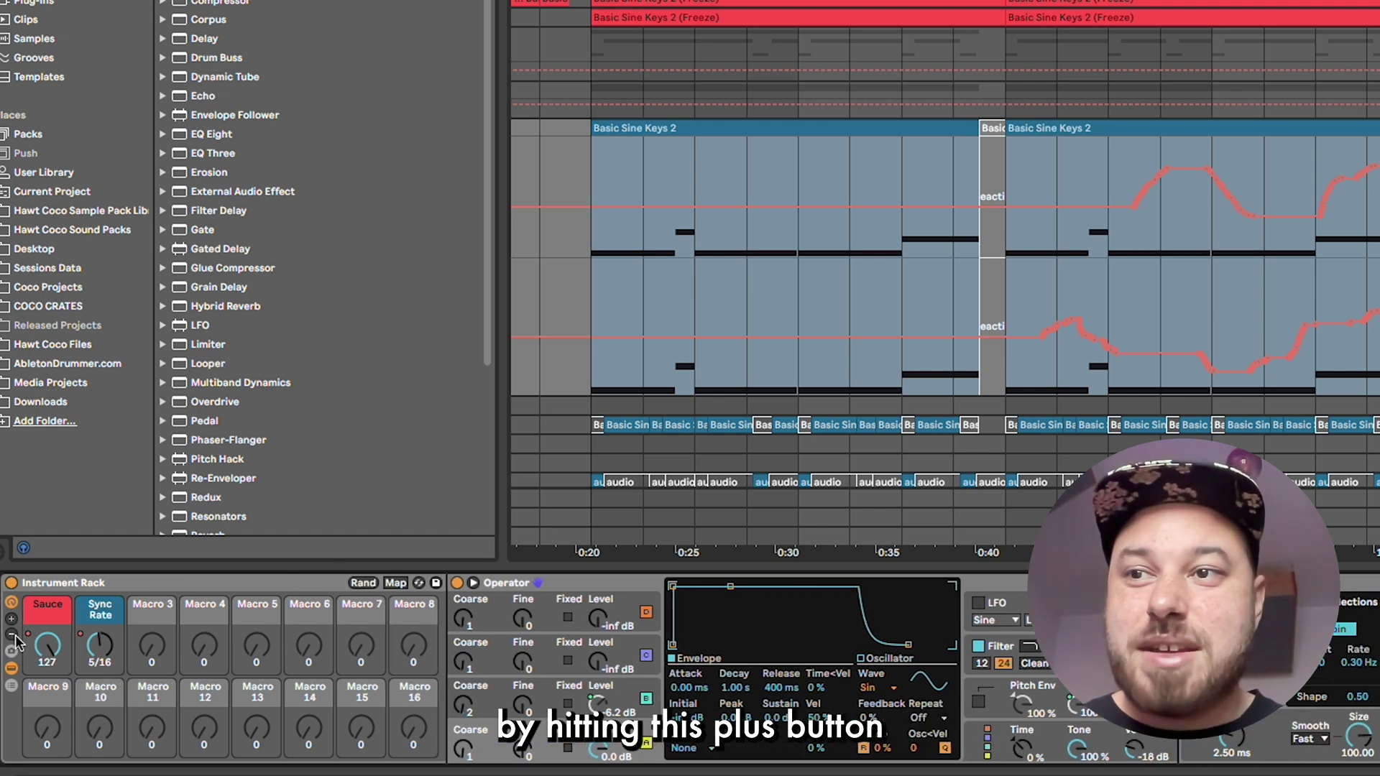
Reduce the instrument rack's visible macro knobs to just Sauce and Sync Rate.
left_click(12, 635)
left_click(12, 635)
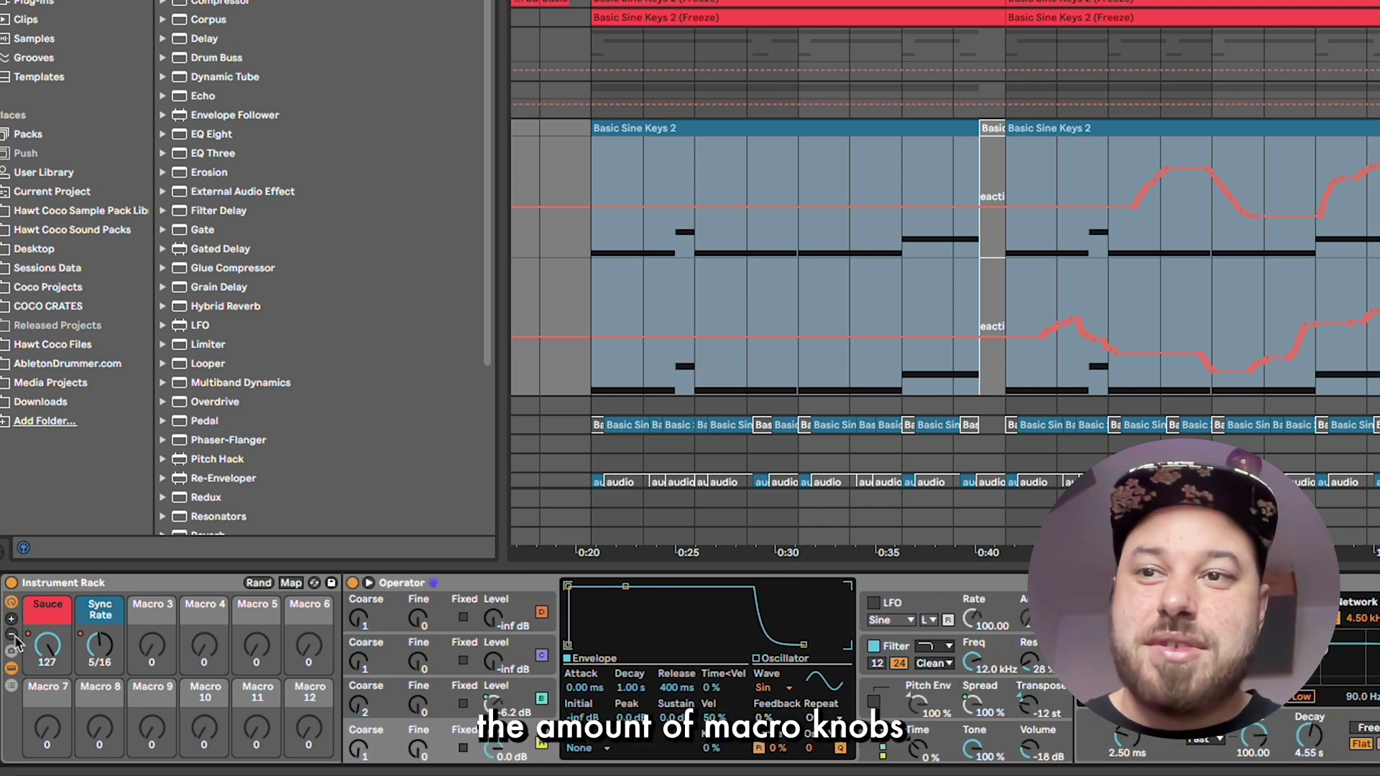
left_click(11, 635)
left_click(12, 635)
left_click(11, 635)
left_click(12, 635)
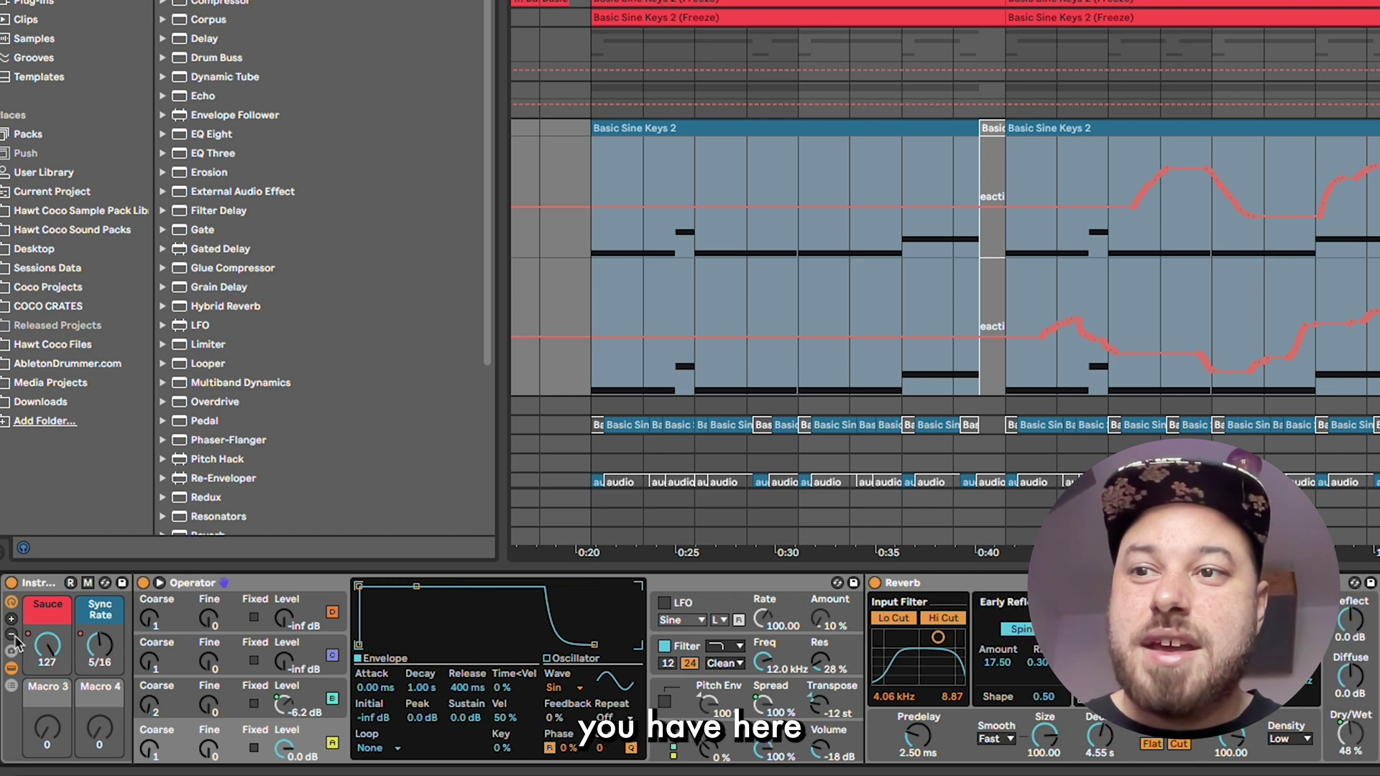
left_click(11, 635)
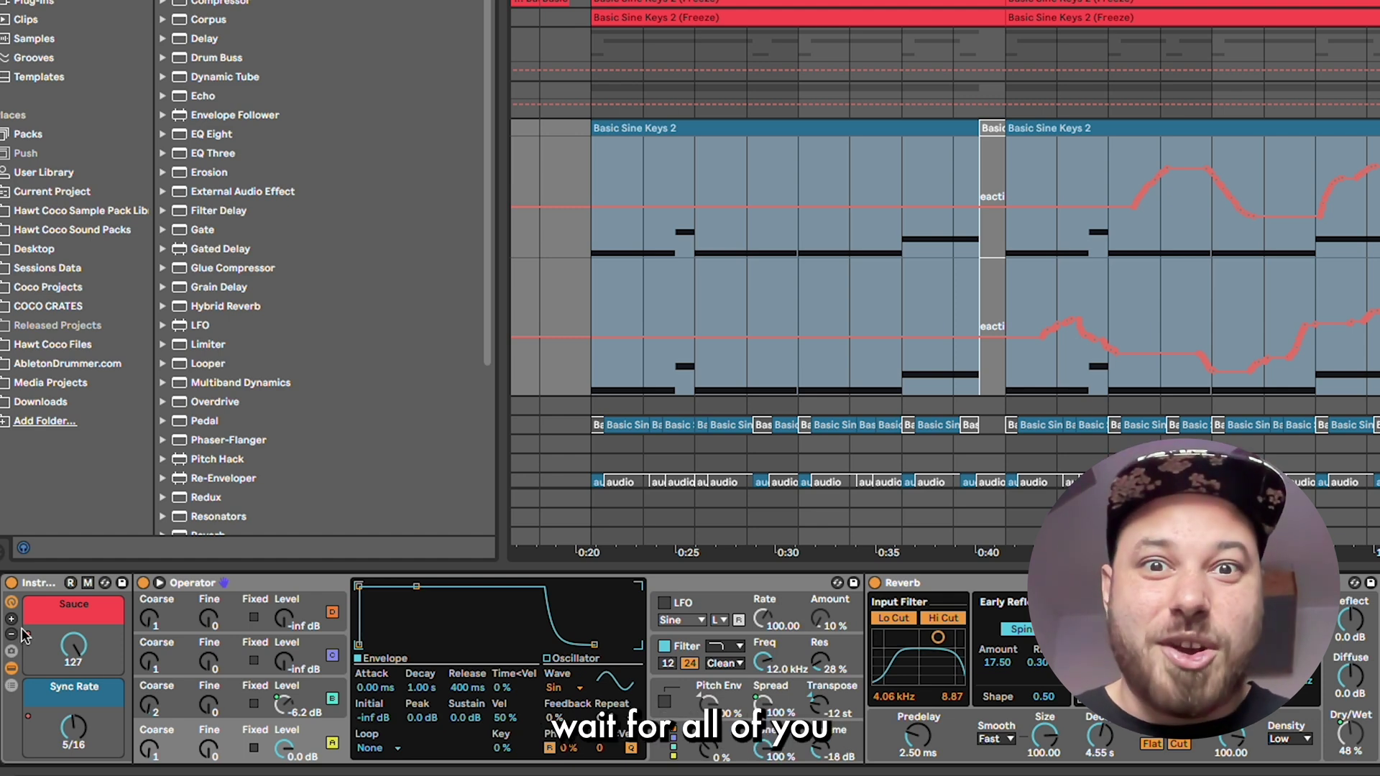
Try to map Operator's Pitch Env amount to the Sauce macro.
left_click(709, 706)
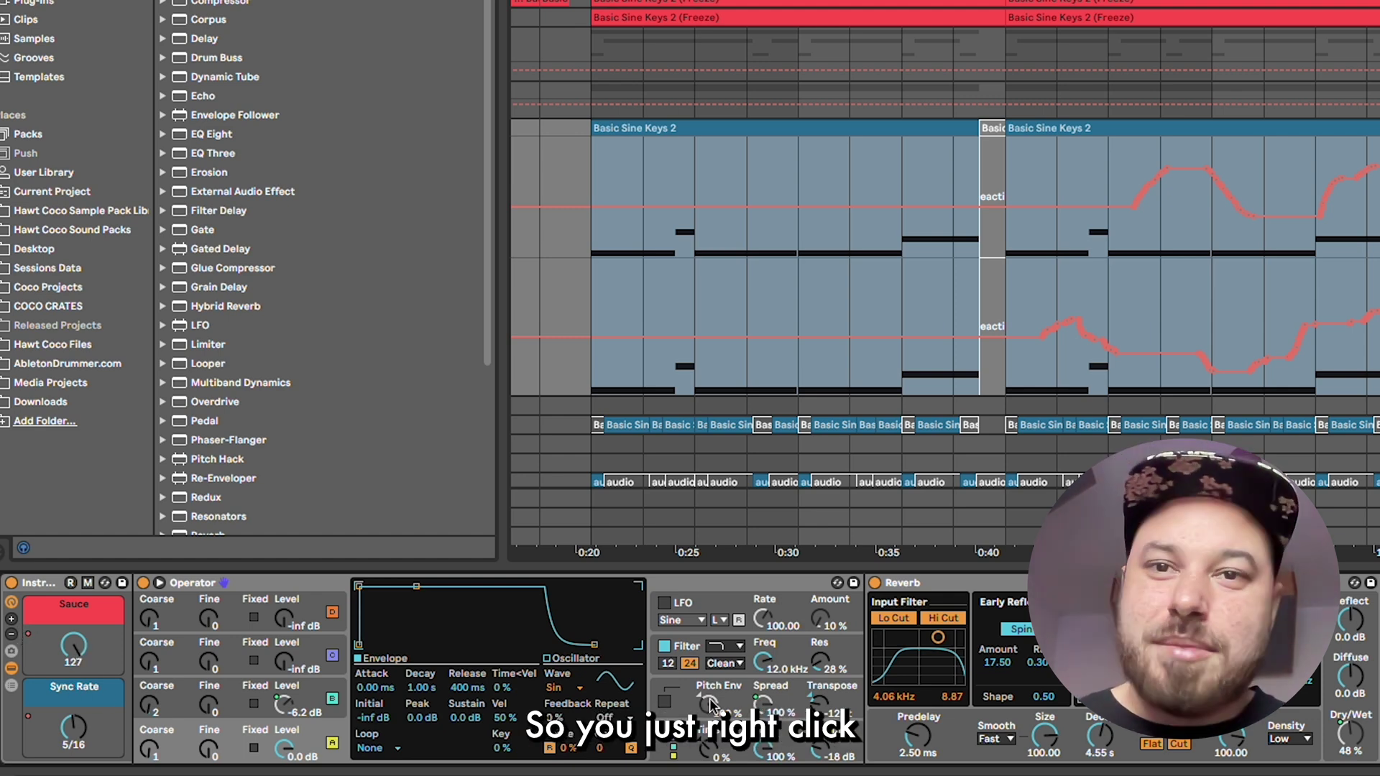
right_click(709, 706)
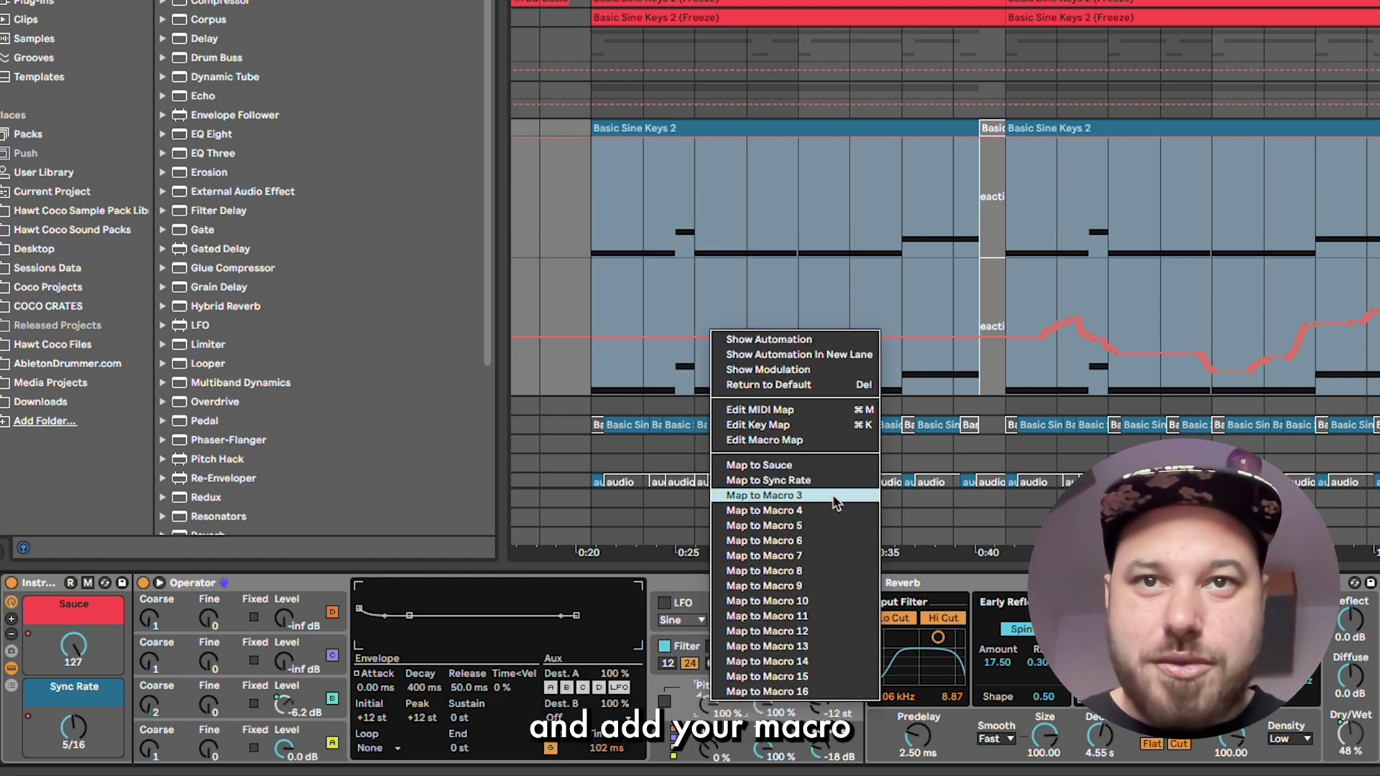
key("Up")
key("Up")
key("Return")
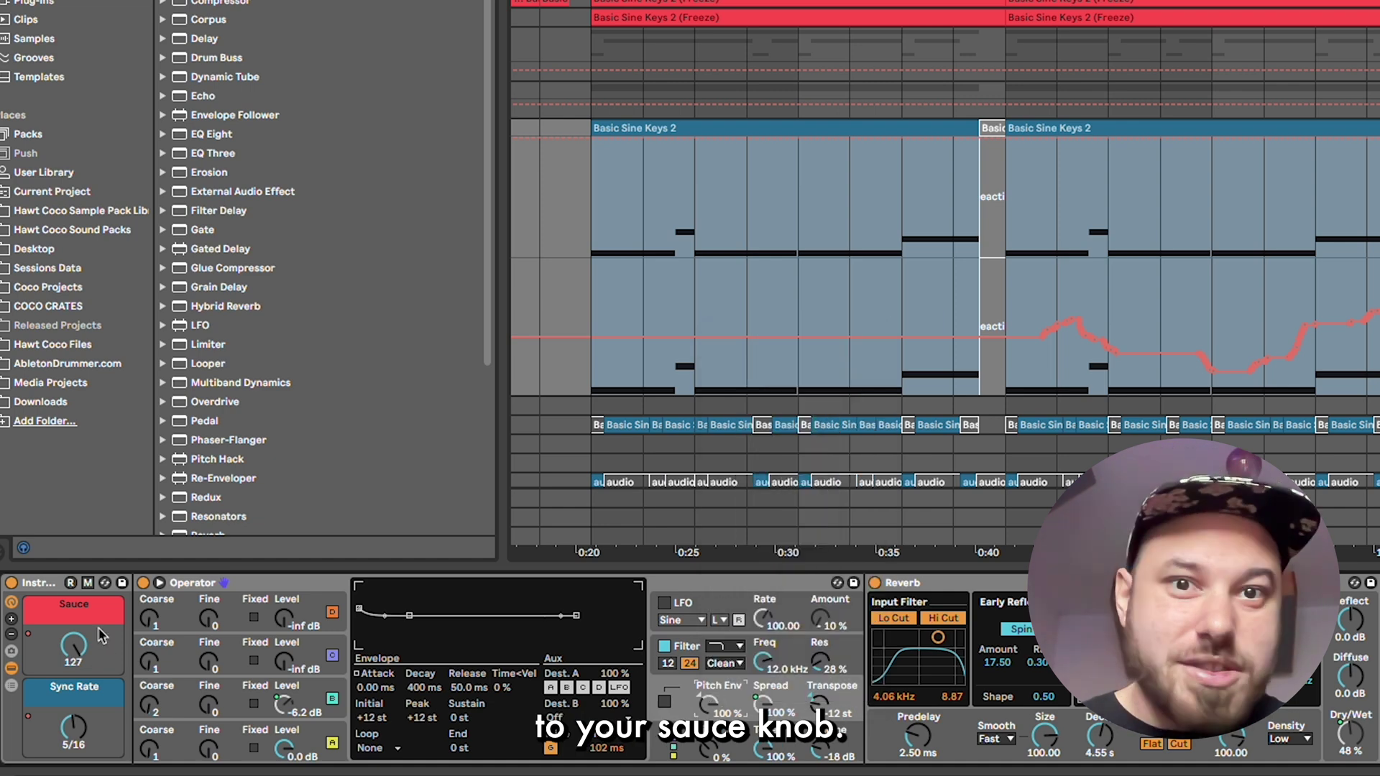
View the Sauce macro's options, including Rename, and review the mapped parameters with their minimum and maximum ranges.
right_click(84, 617)
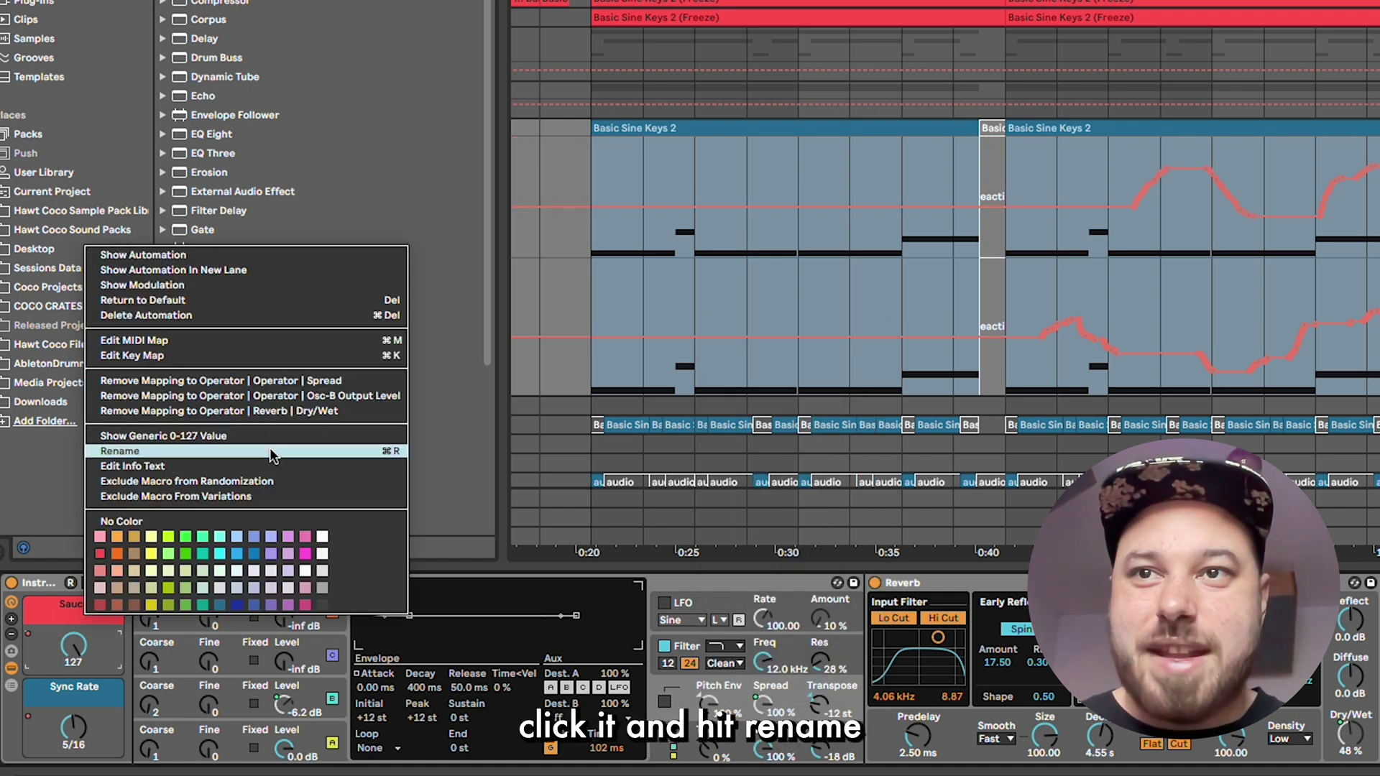
left_click(61, 619)
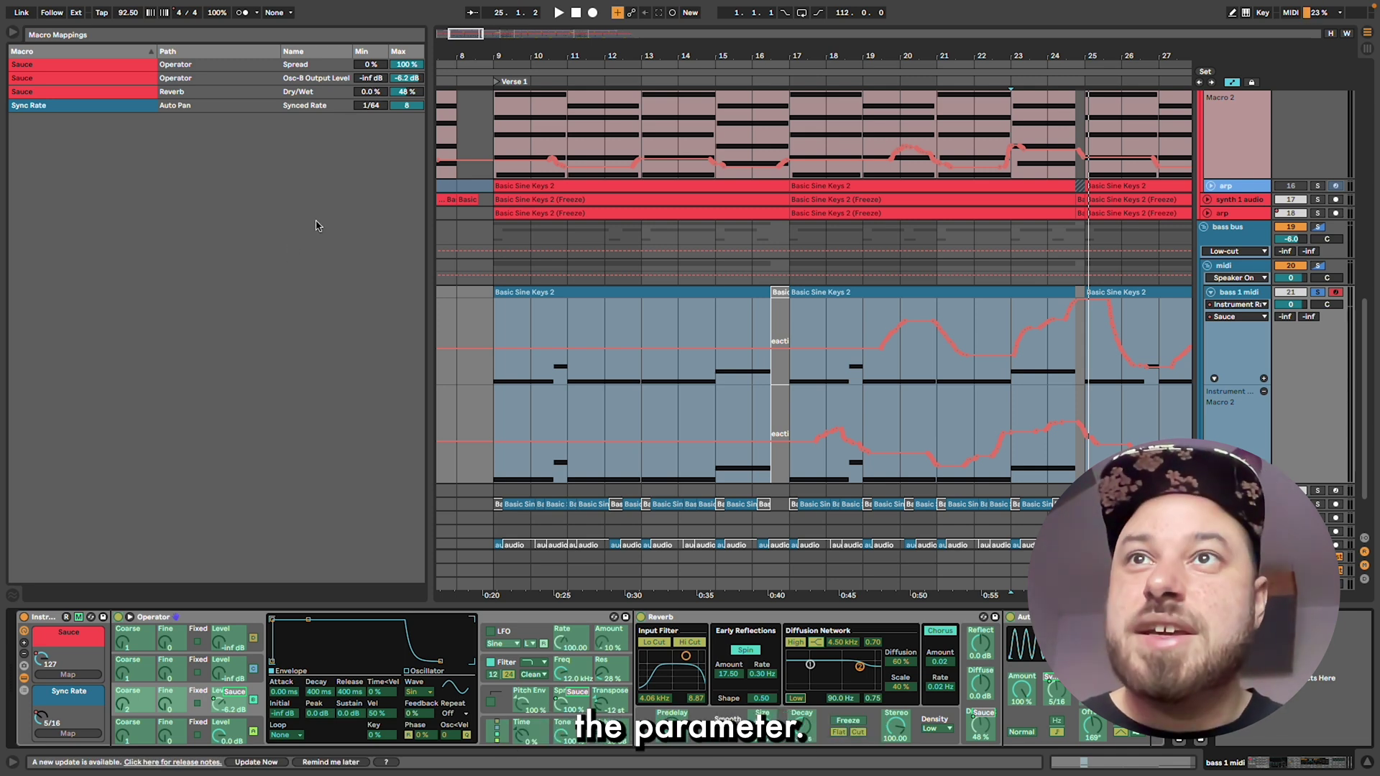
left_click(78, 618)
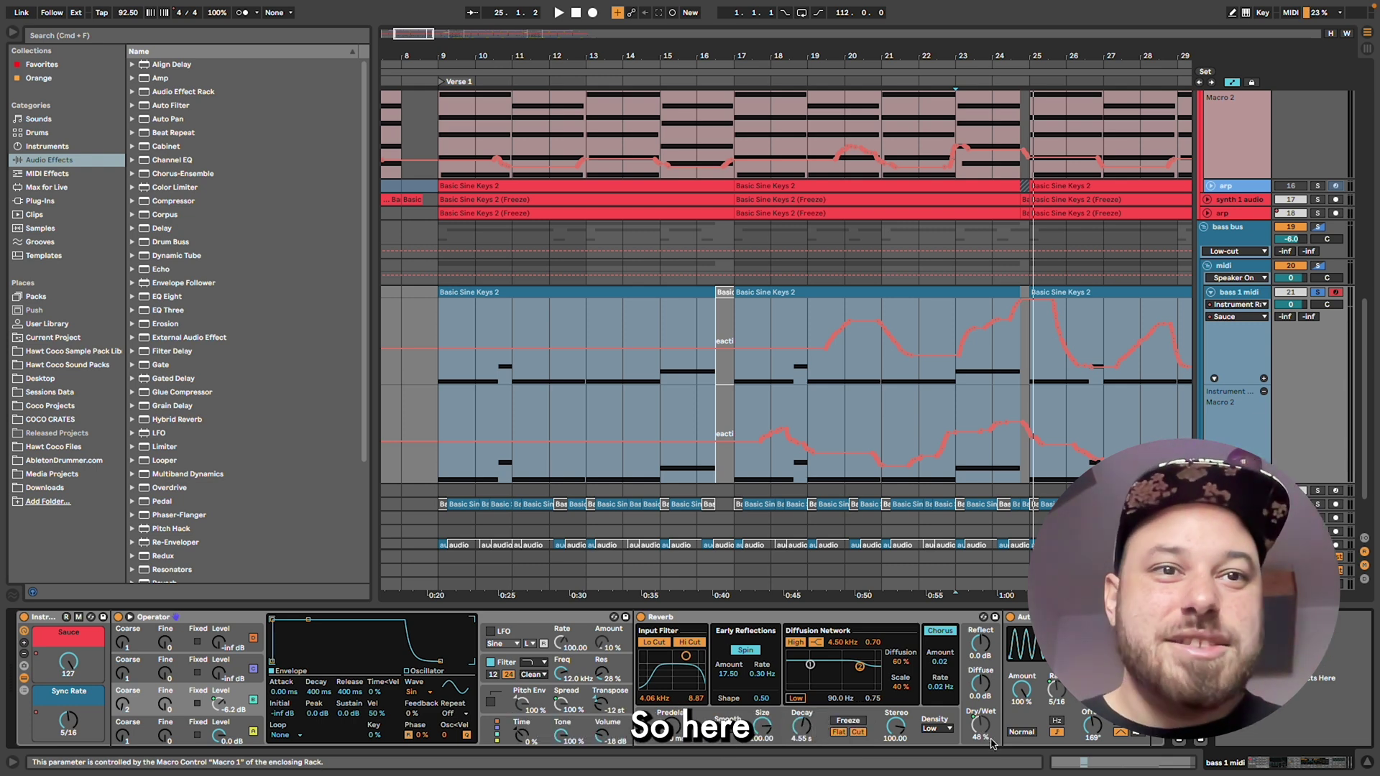
Check the macro mapping options for the Reverb's Dry/Wet and display the rack's macro mapping list again.
right_click(985, 733)
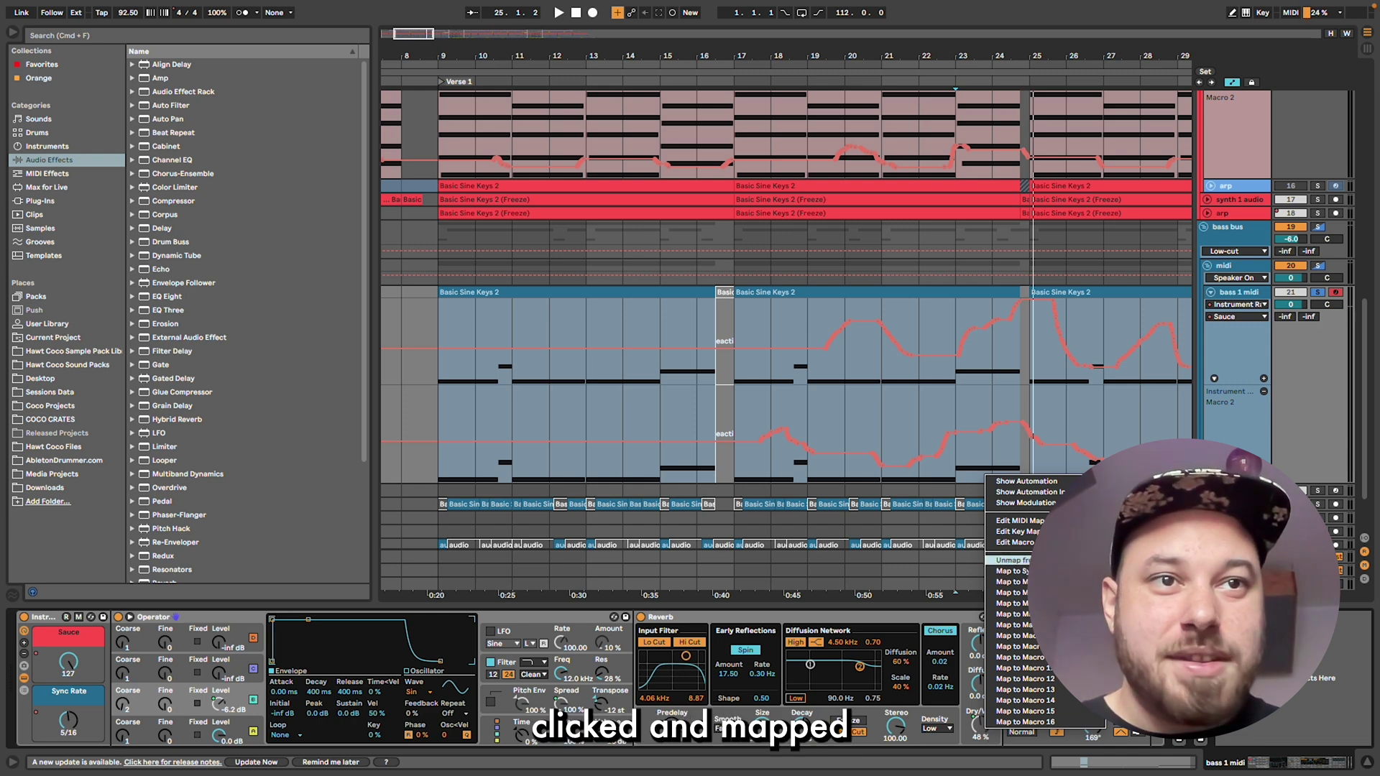
left_click(78, 617)
left_click(78, 617)
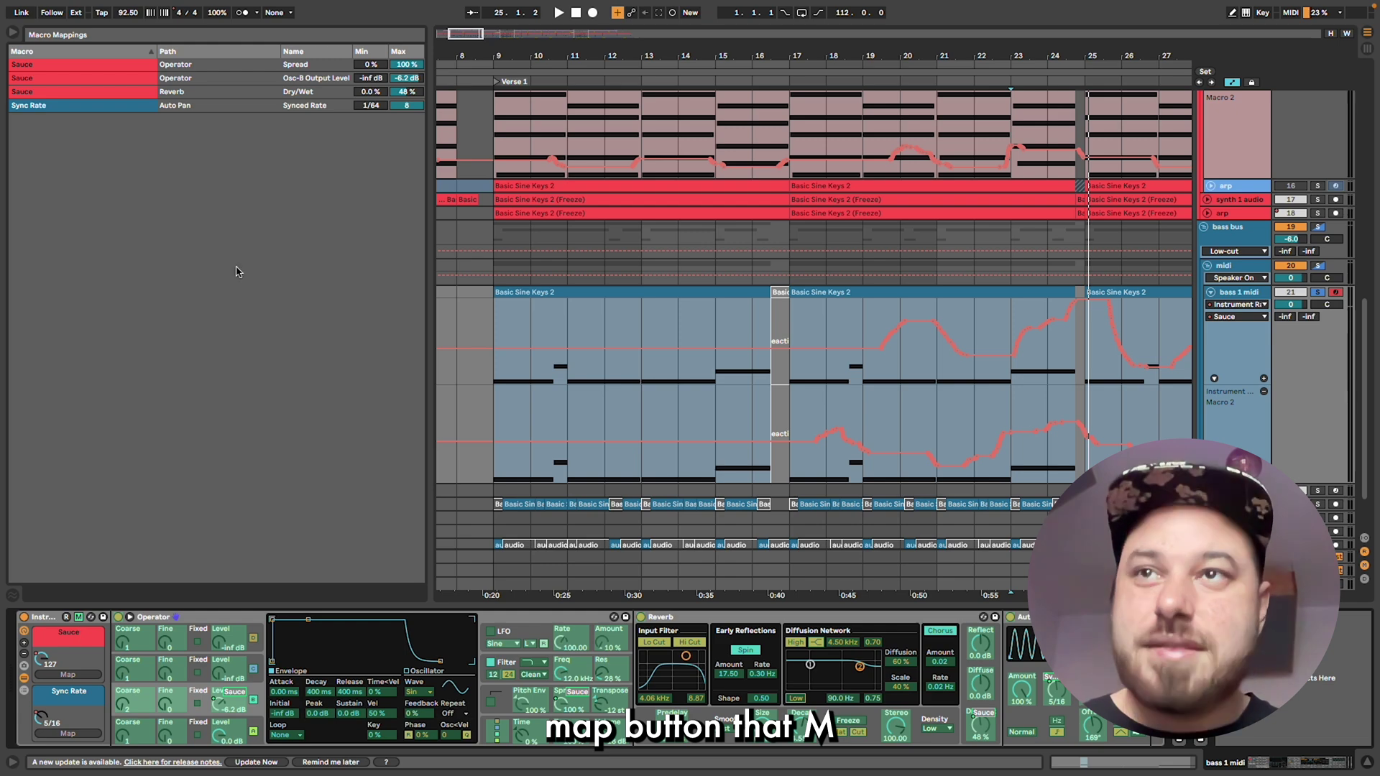
Examine the mapped ranges of the Reverb's Dry/Wet and the Auto Pan's Synced Rate in the macro mapping list.
left_click(409, 92)
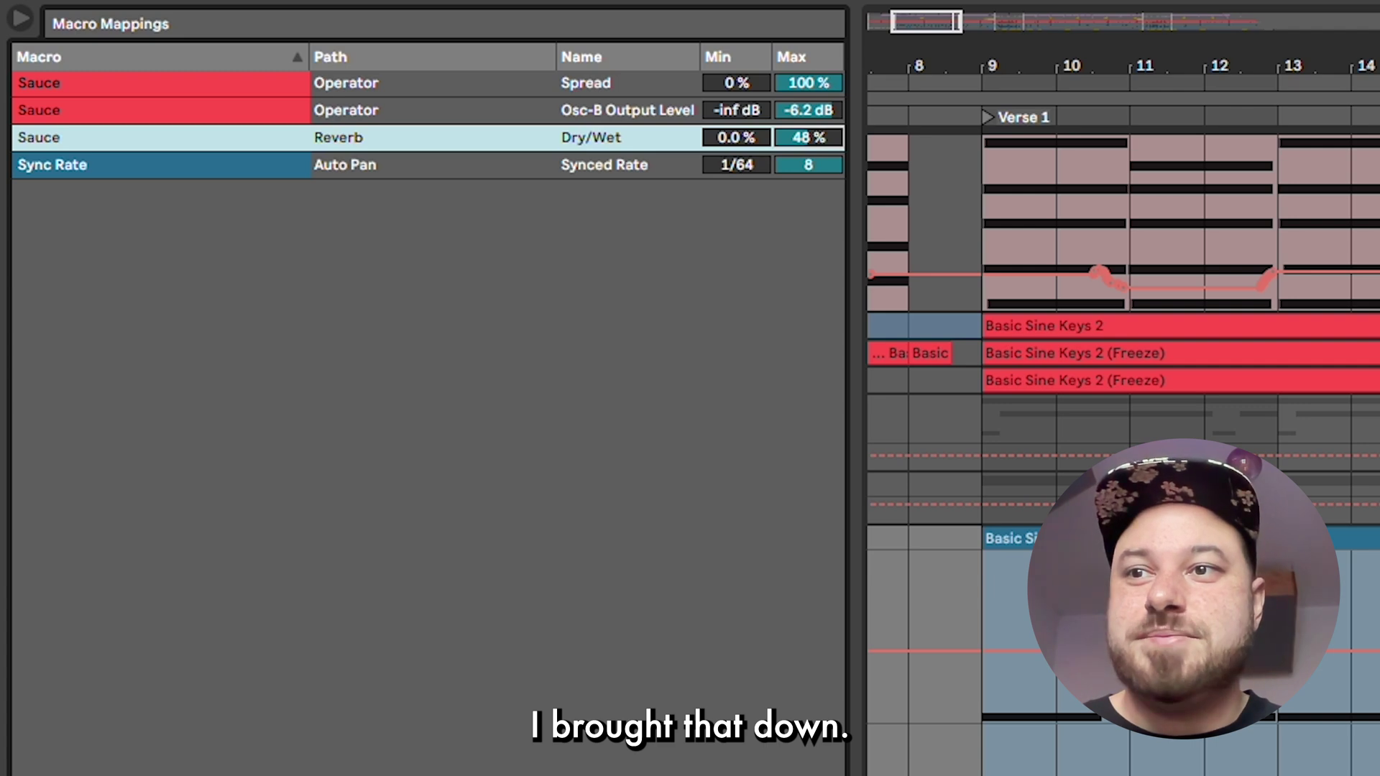
left_click(265, 166)
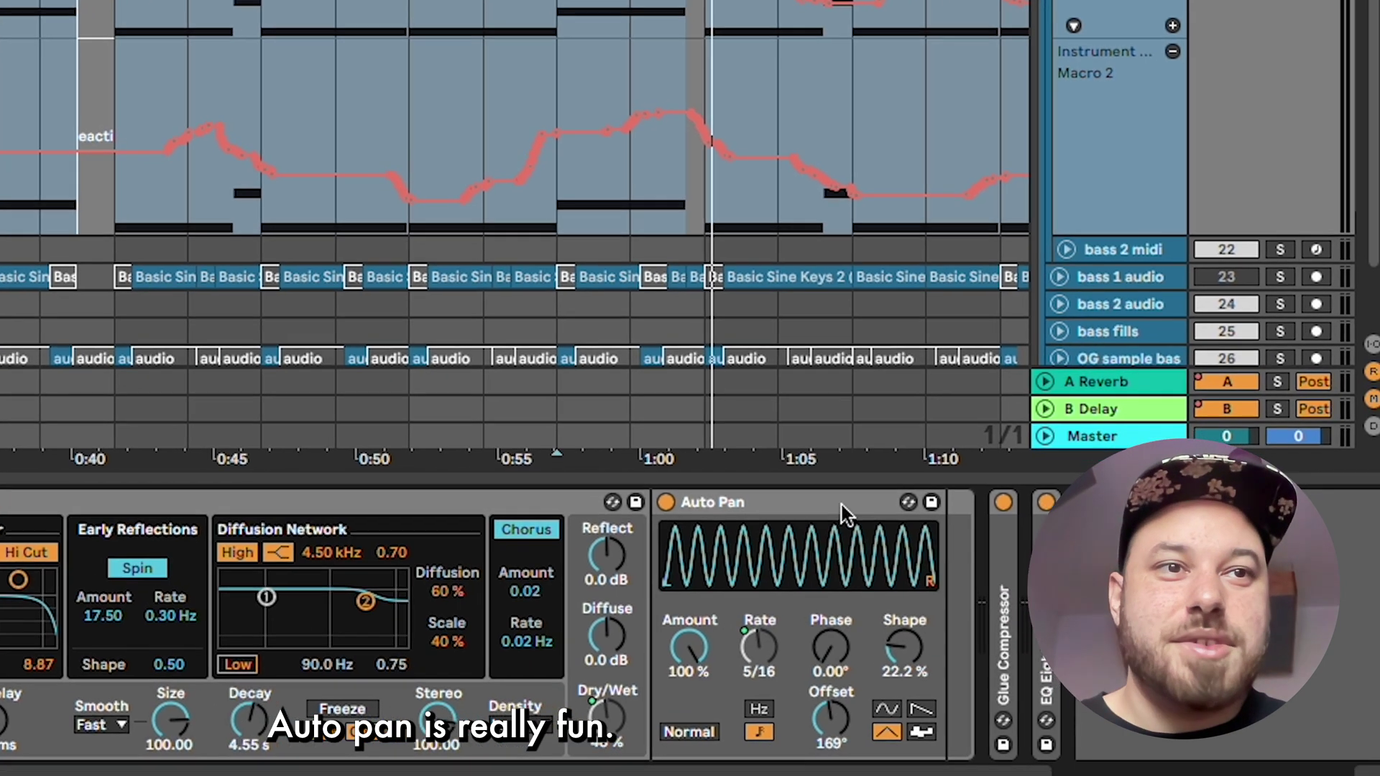
Switch the Auto Pan's rate to Hz and back to tempo-synced mode.
left_click(842, 506)
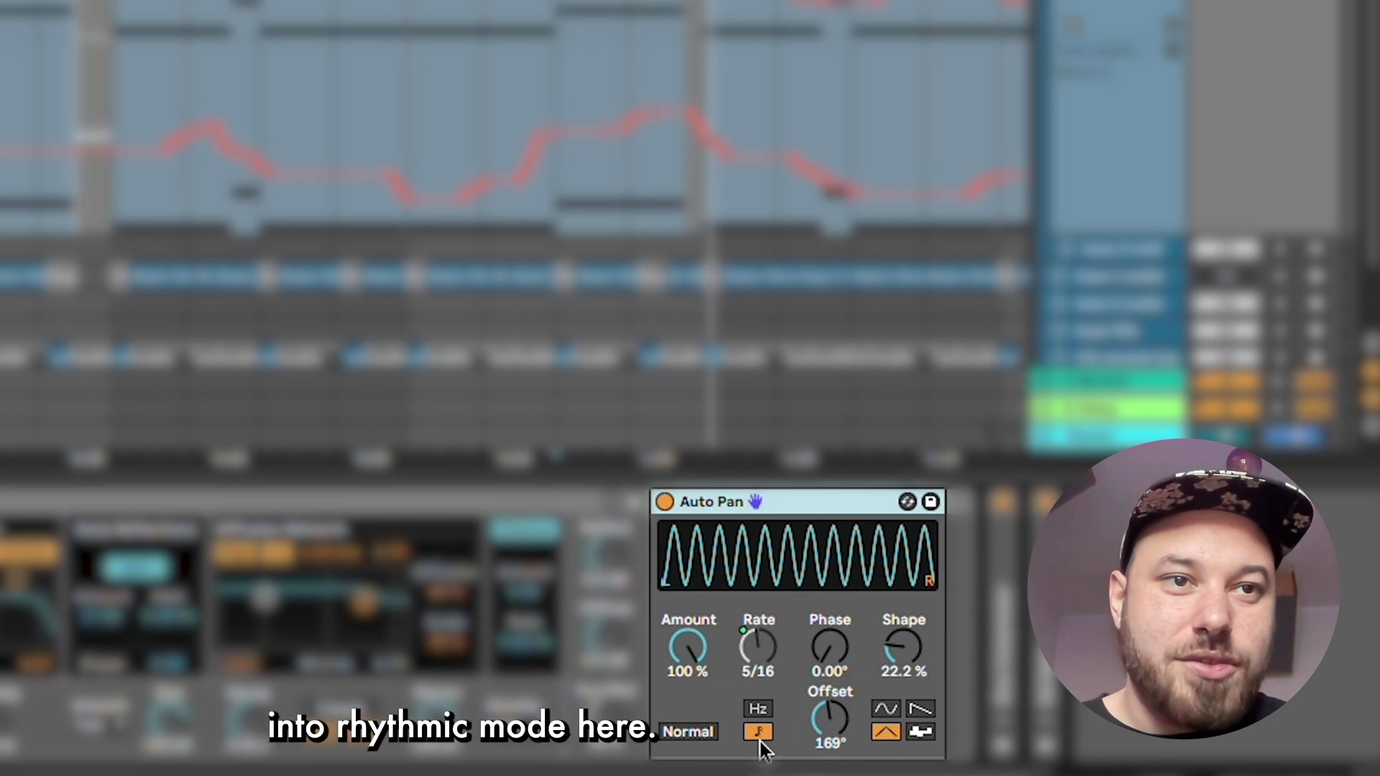
left_click(759, 711)
left_click(760, 733)
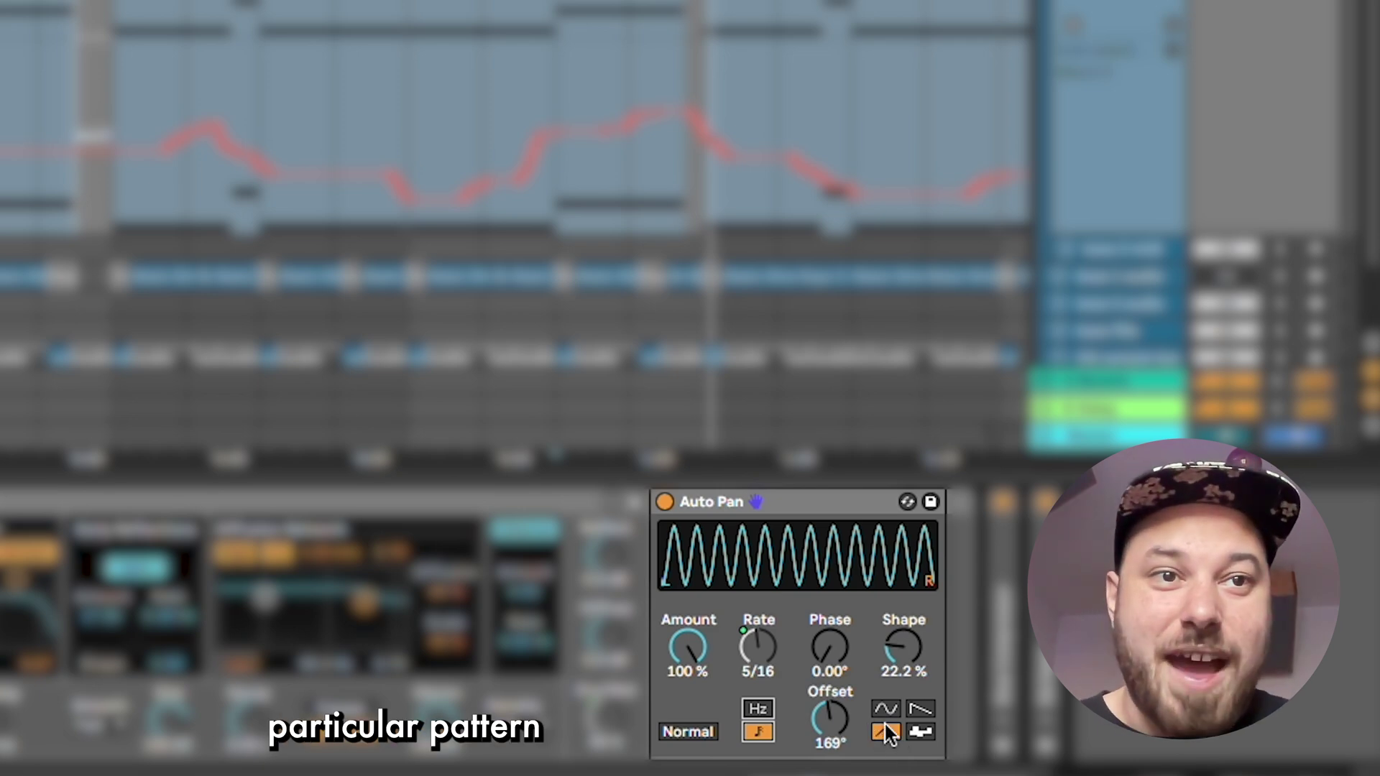
Check the Auto Pan's Amount and the macro mapping options of its Rate.
left_click(693, 660)
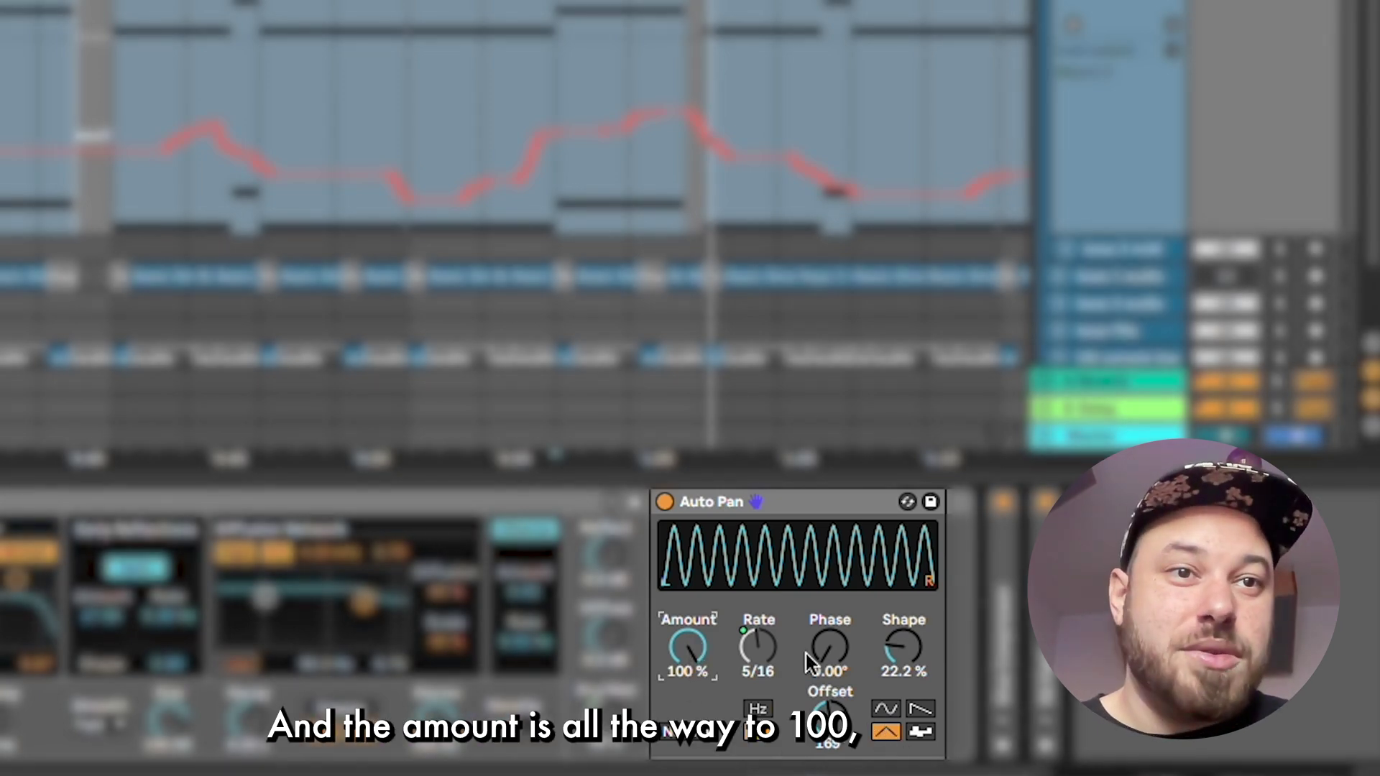
right_click(760, 658)
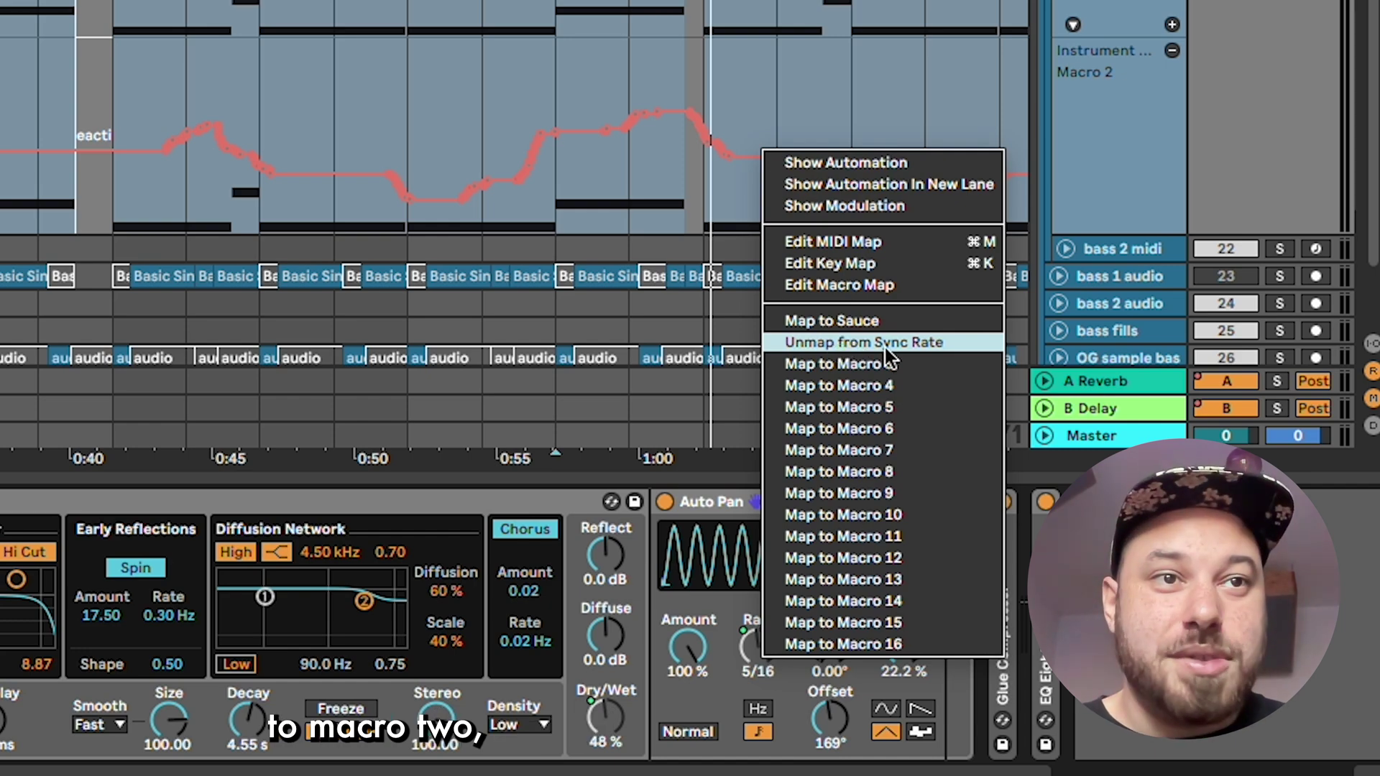
left_click(869, 364)
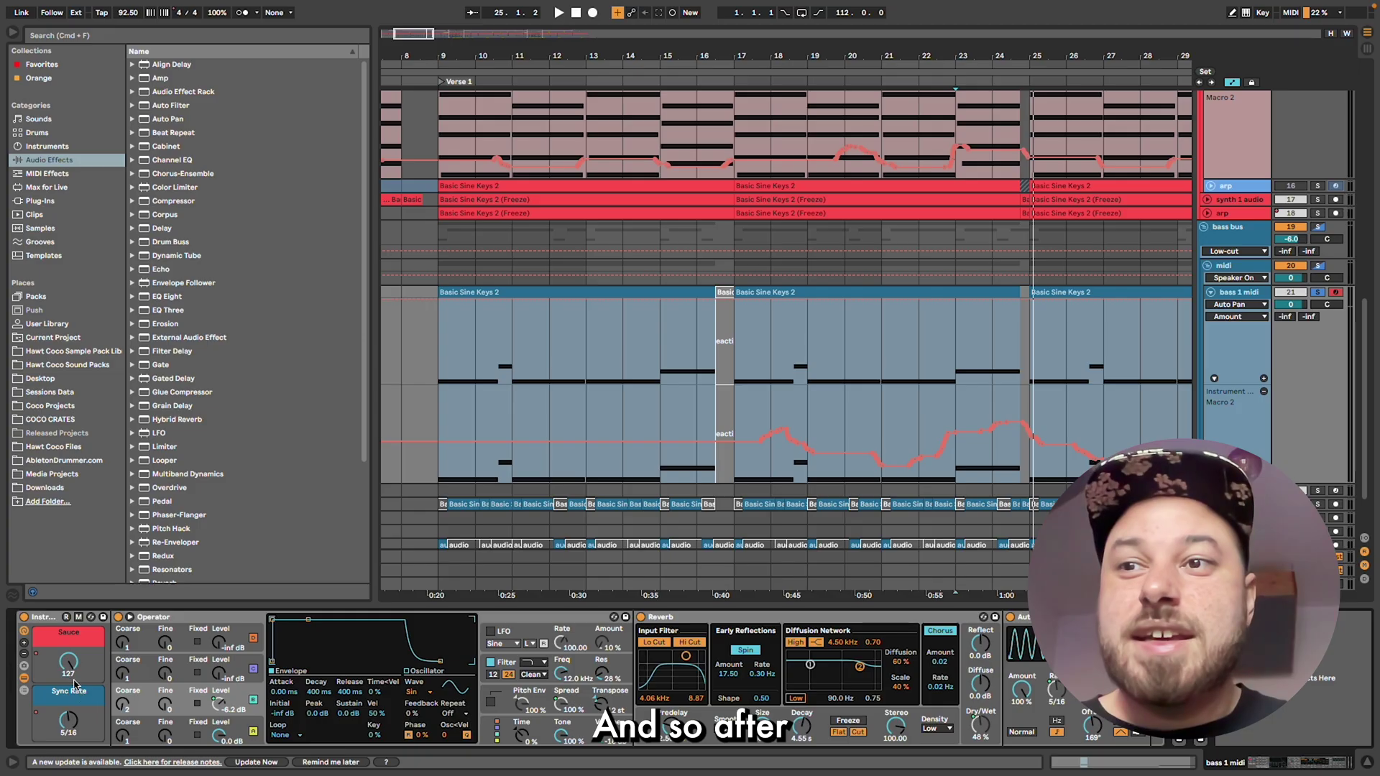
MIDI-map the bass rack's Sauce macro to CC 55 and its Sync Rate macro to CC 54.
left_click(68, 722)
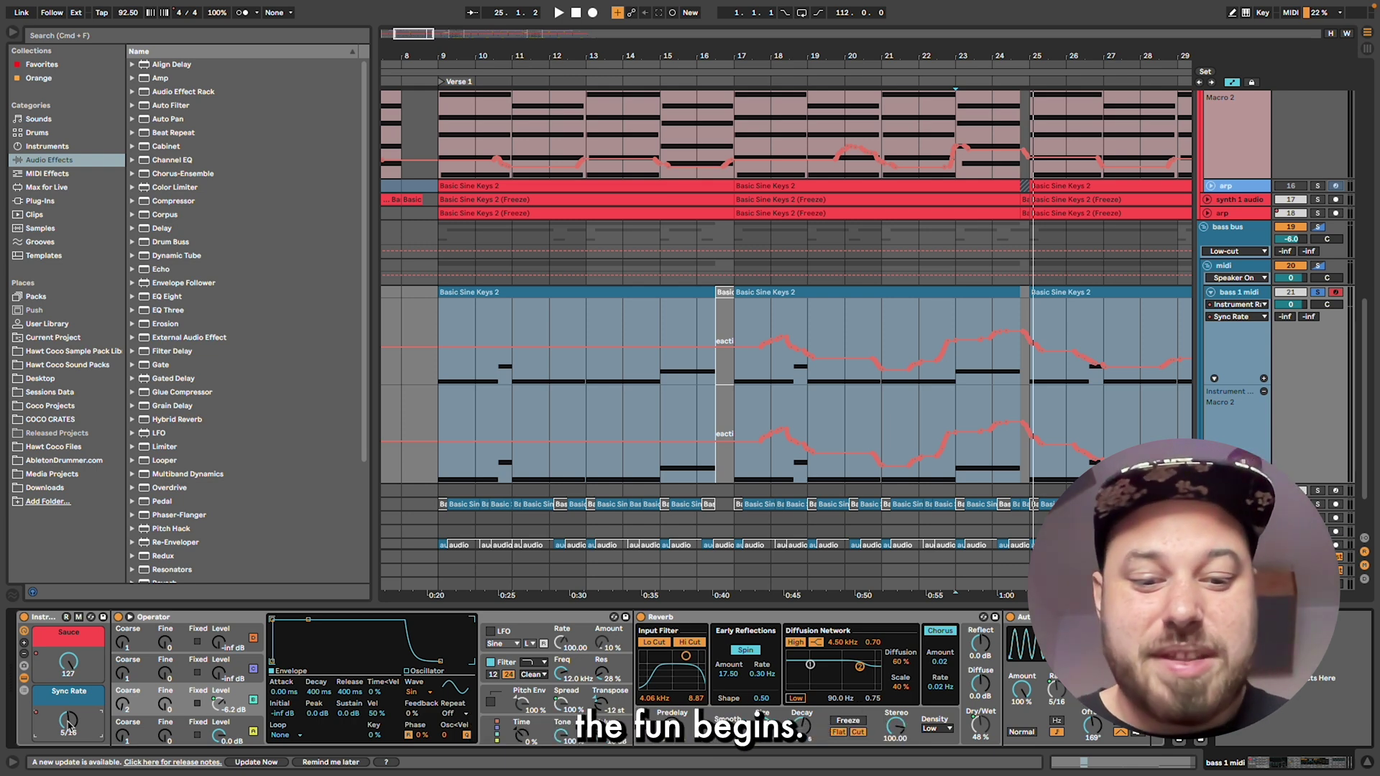
key("super+m")
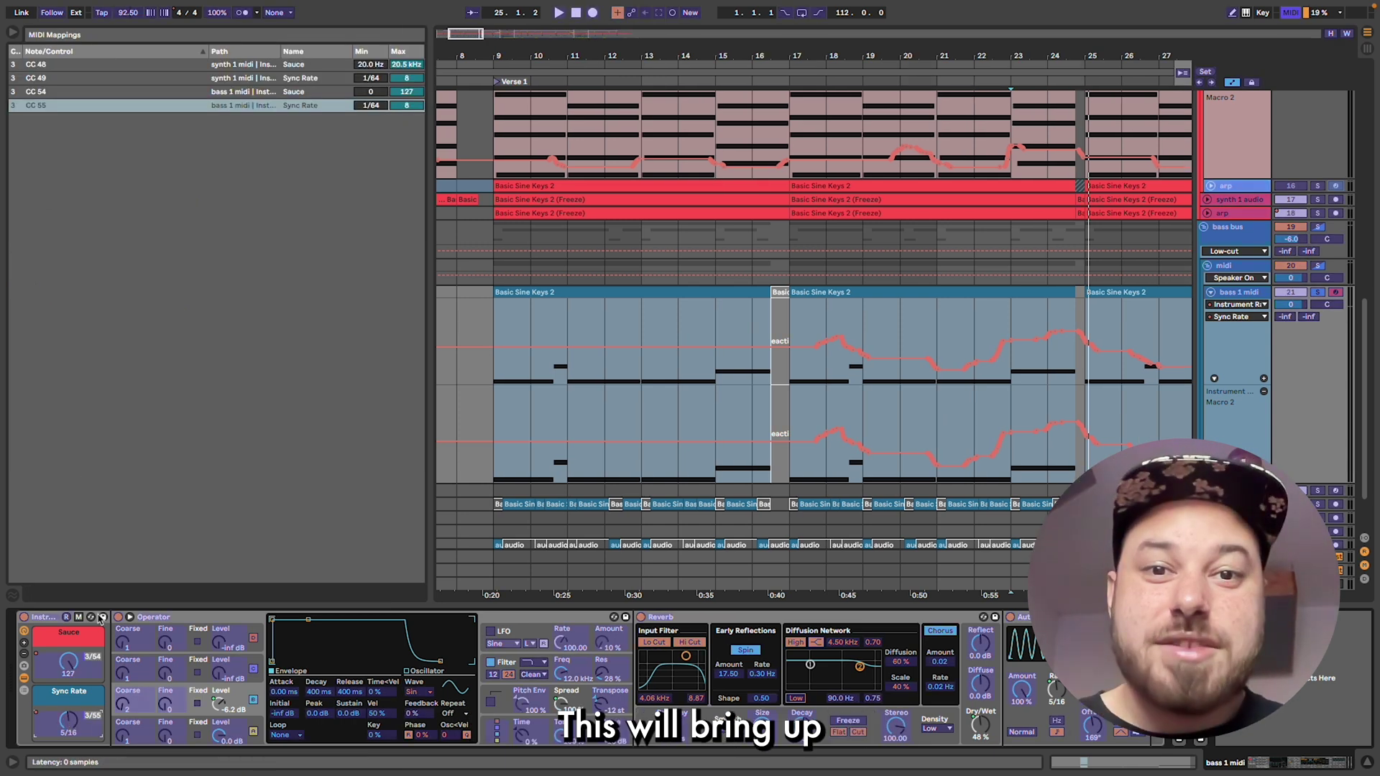
left_click(94, 674)
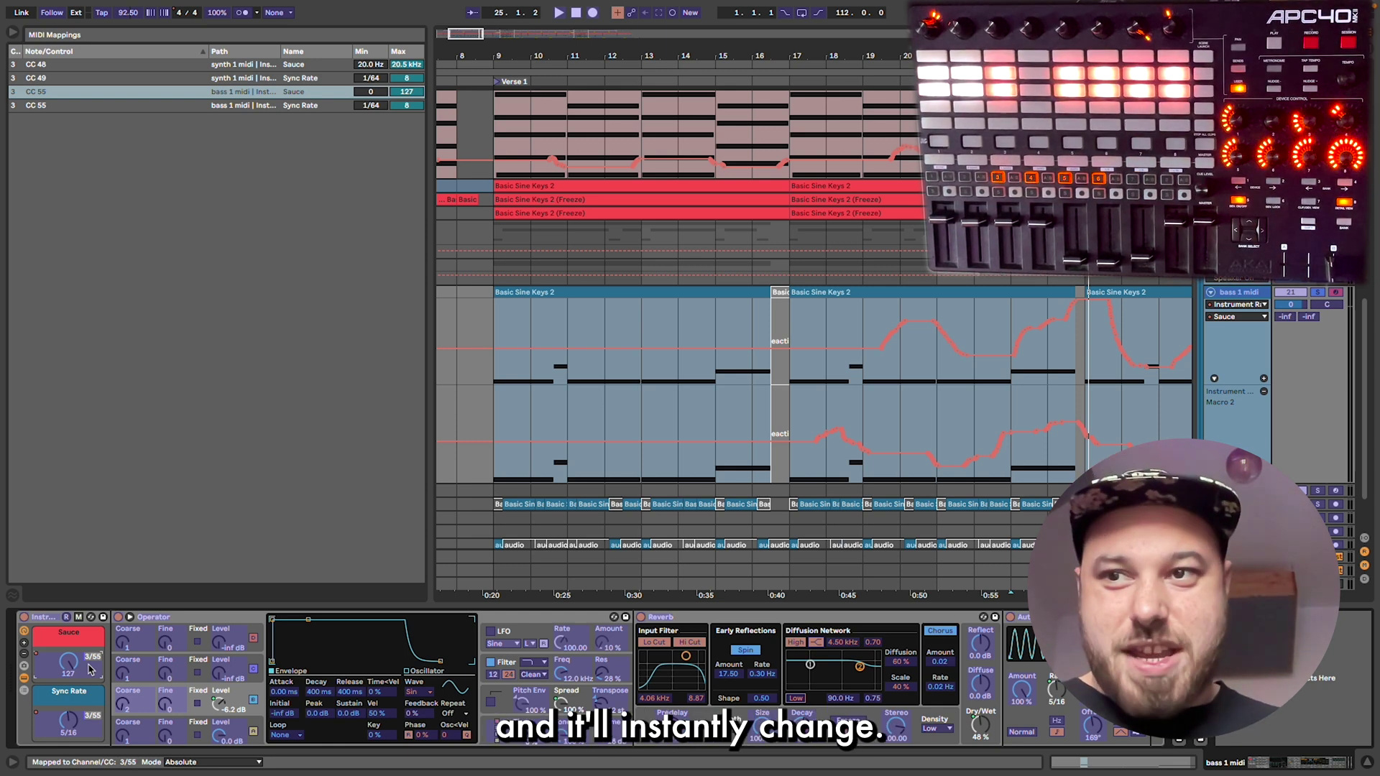
left_click(87, 716)
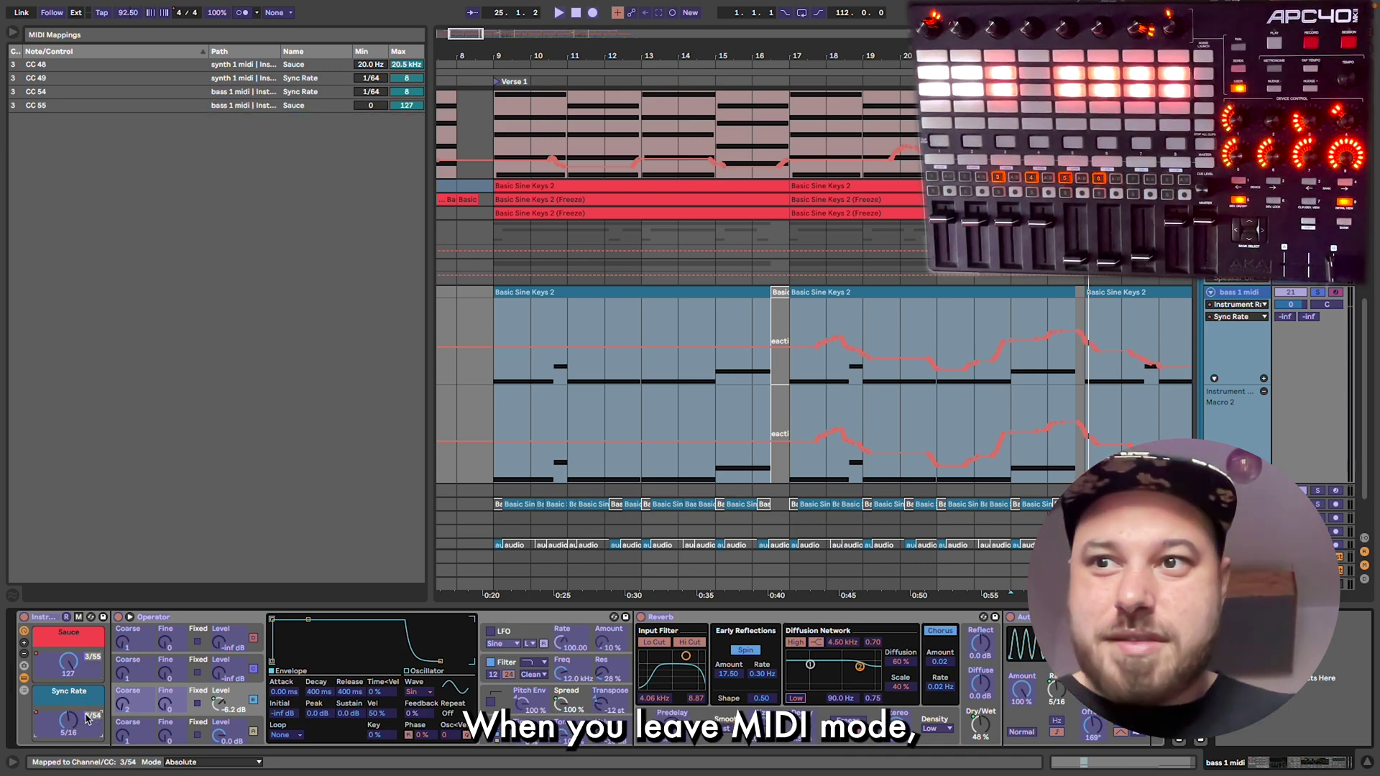
key("super+m")
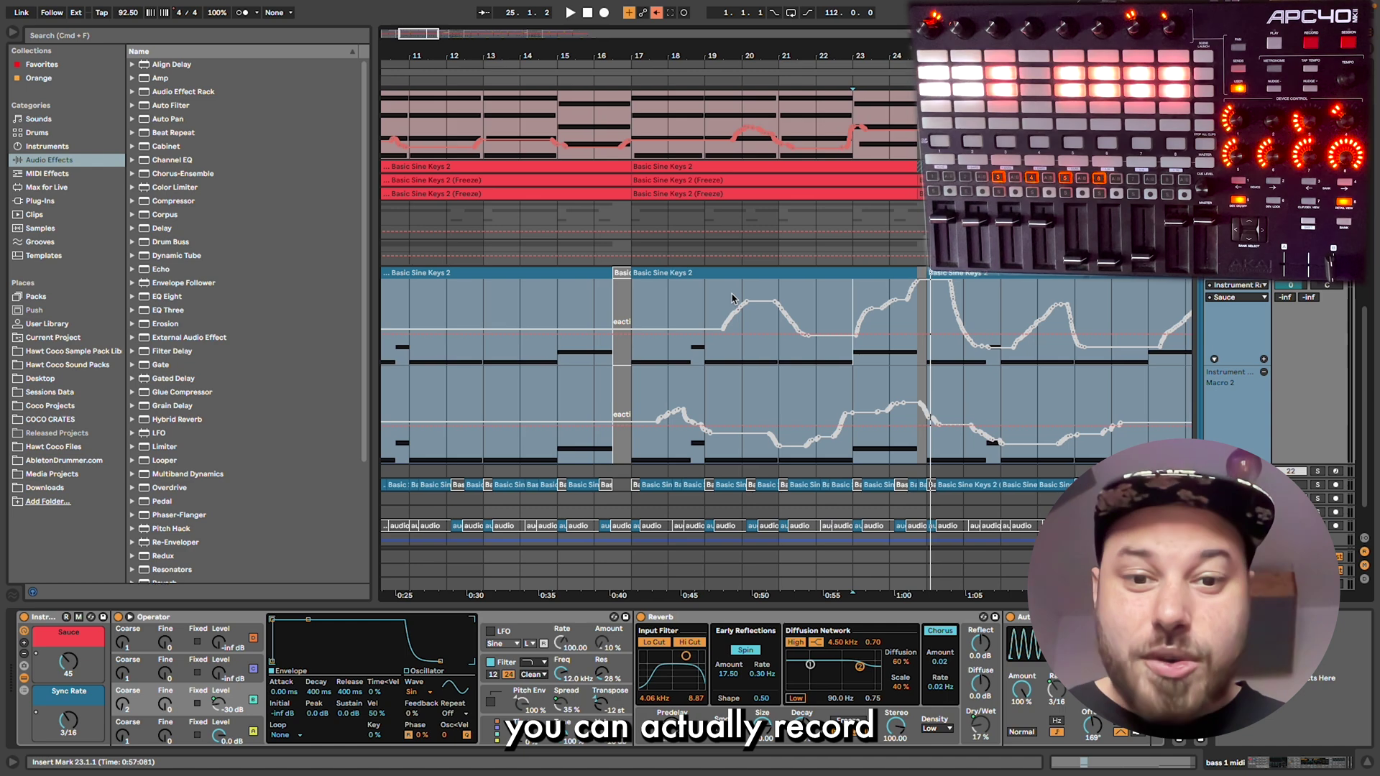
Set the insert marker at bar 17 of the bass 1 midi track and hide the automation lanes.
scroll(733, 298, "right", 1)
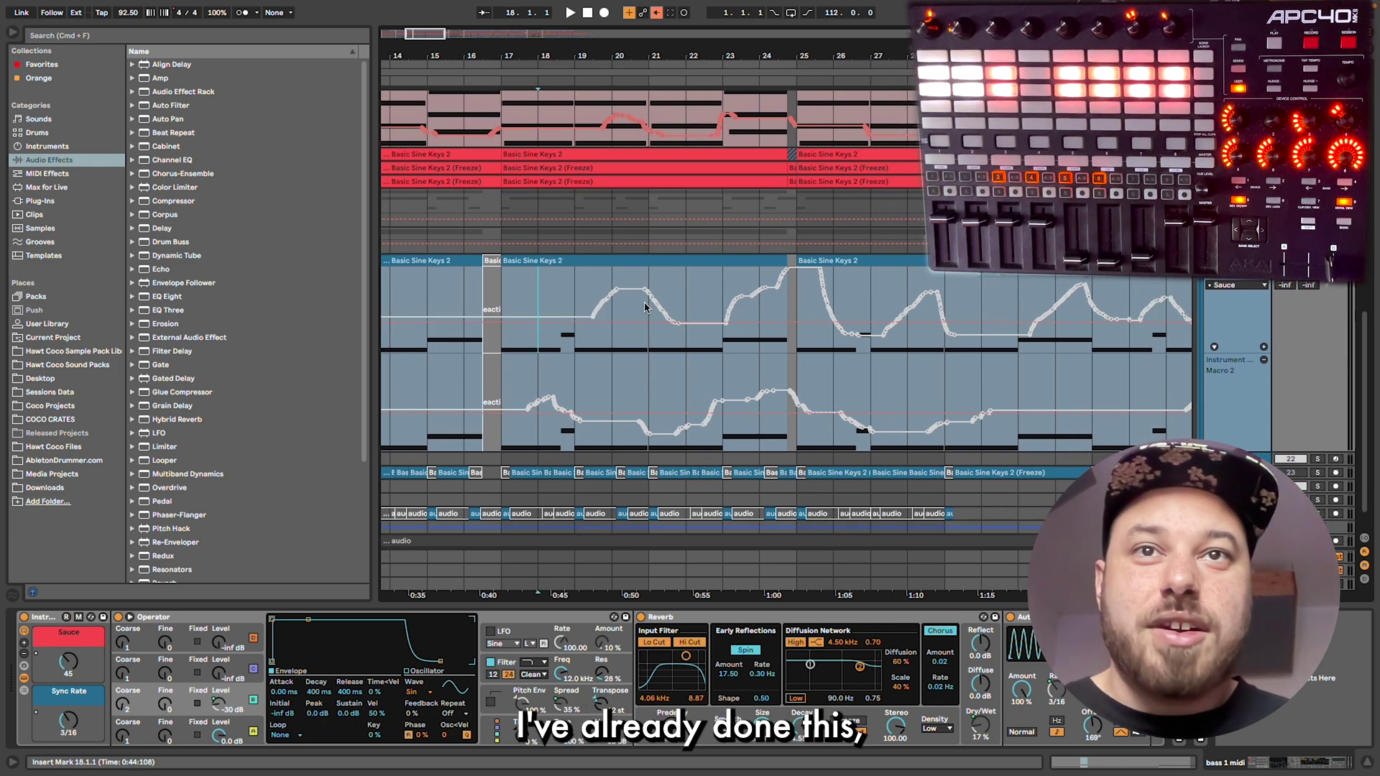
left_click(491, 302)
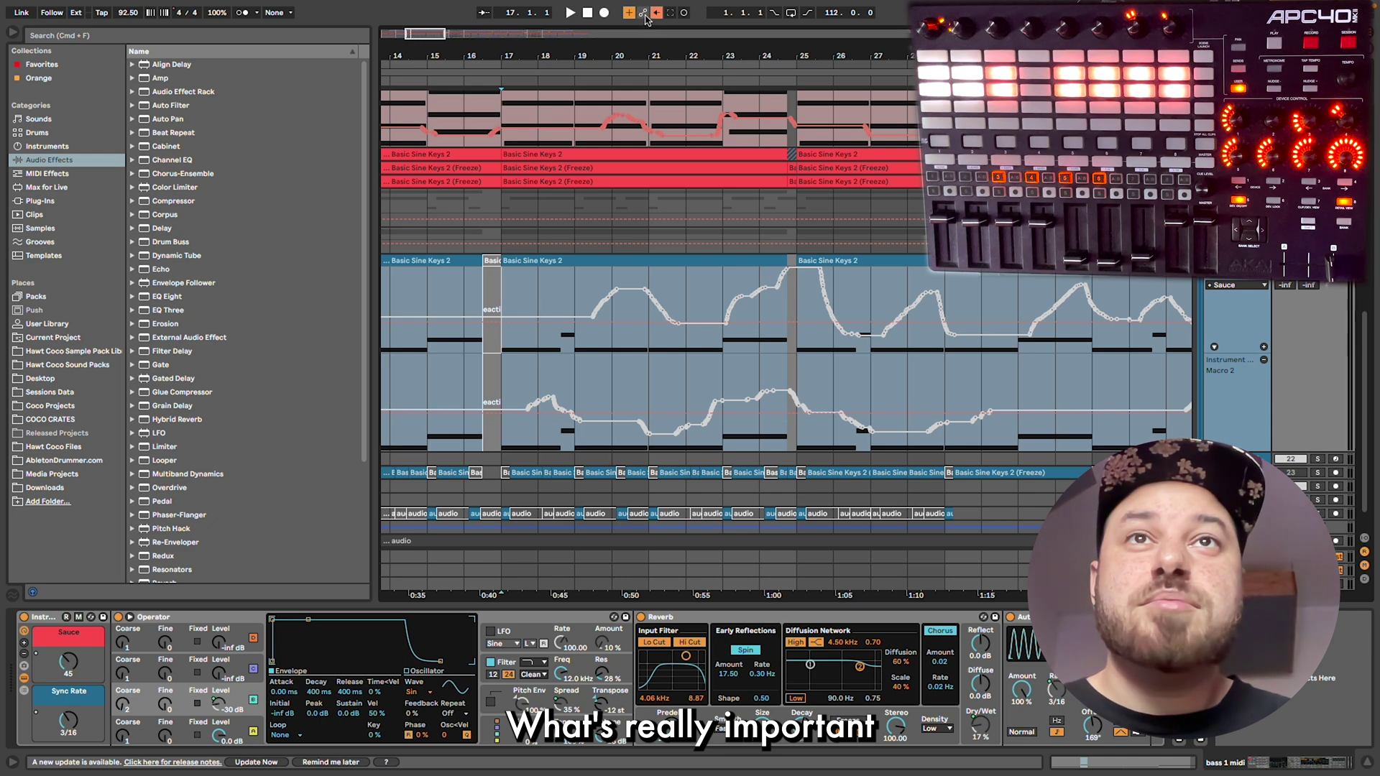
key("a")
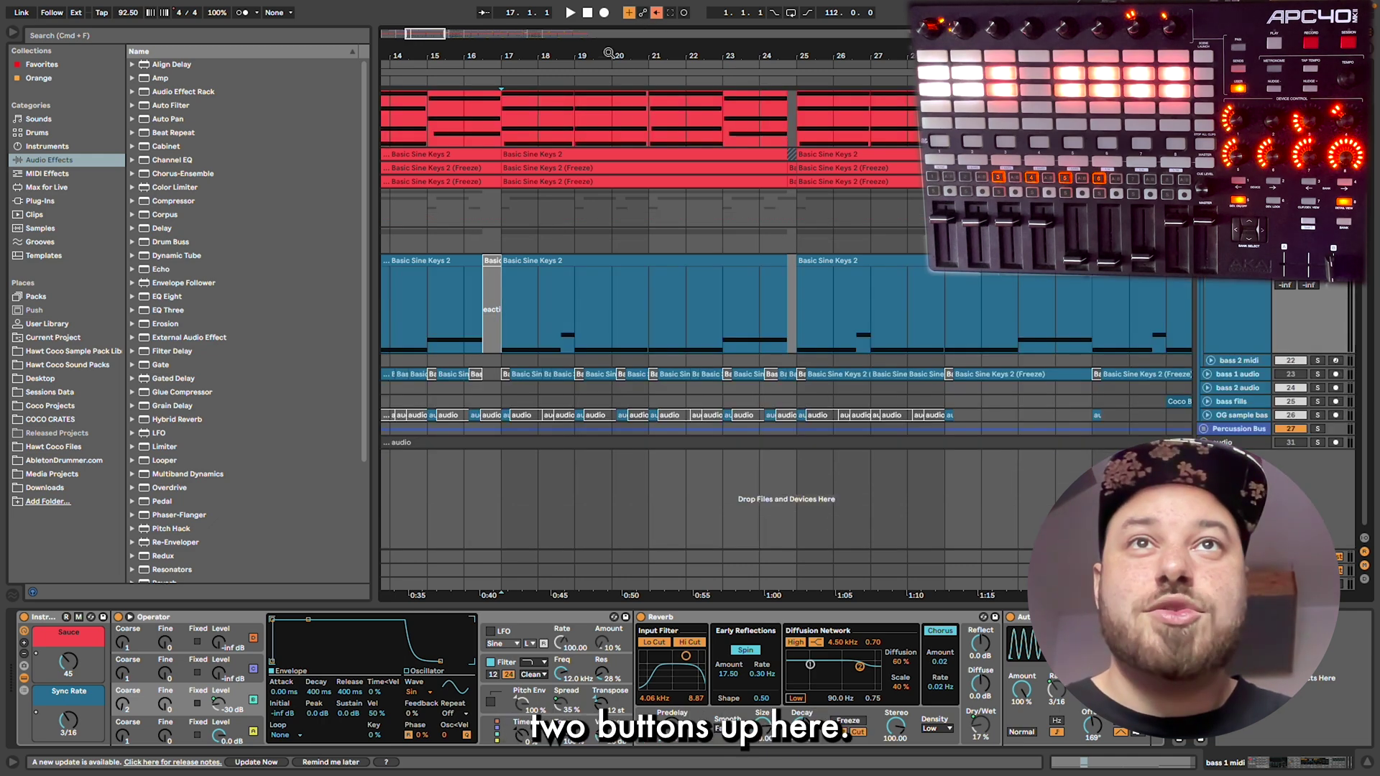
Turn on Automation Arm and show the Info View.
left_click(646, 14)
key("?")
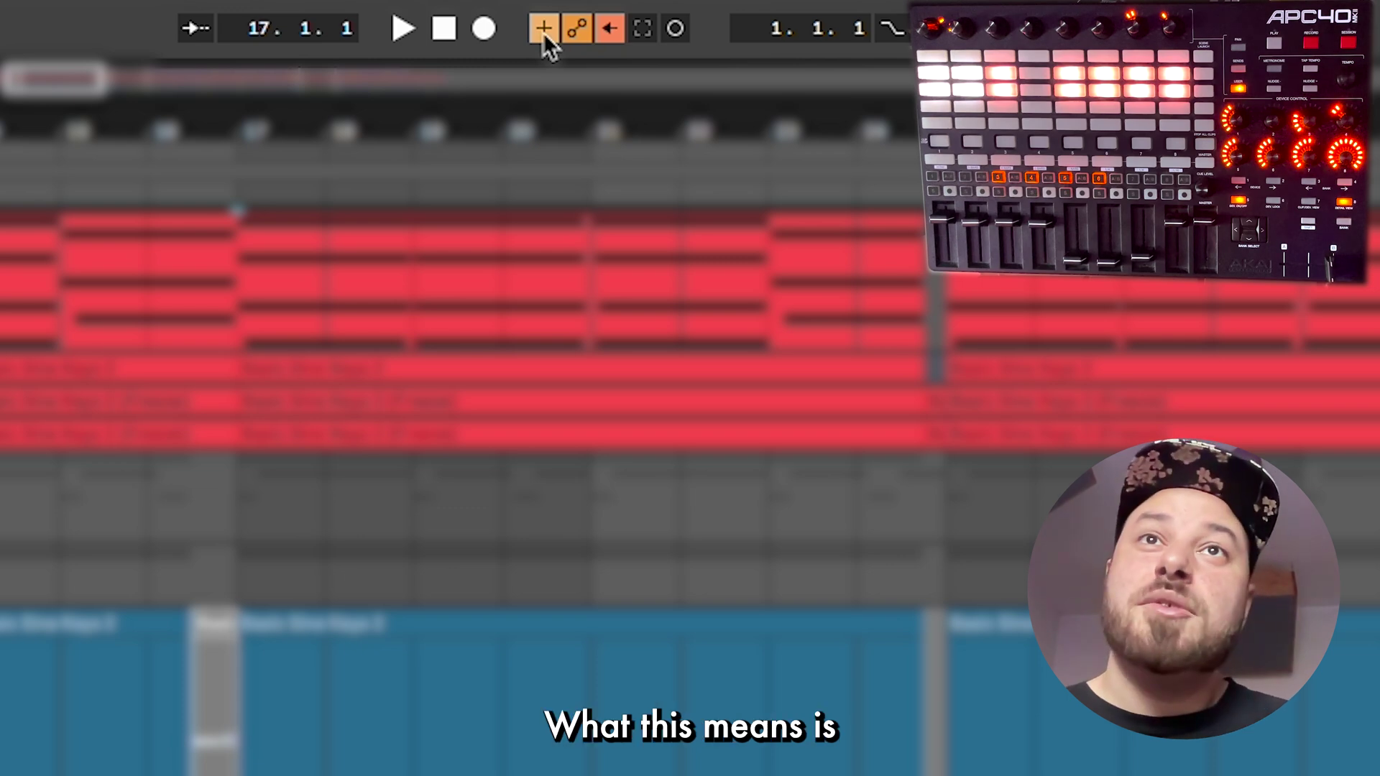
Play the bass 1 midi part briefly from bar 17.
left_click(399, 622)
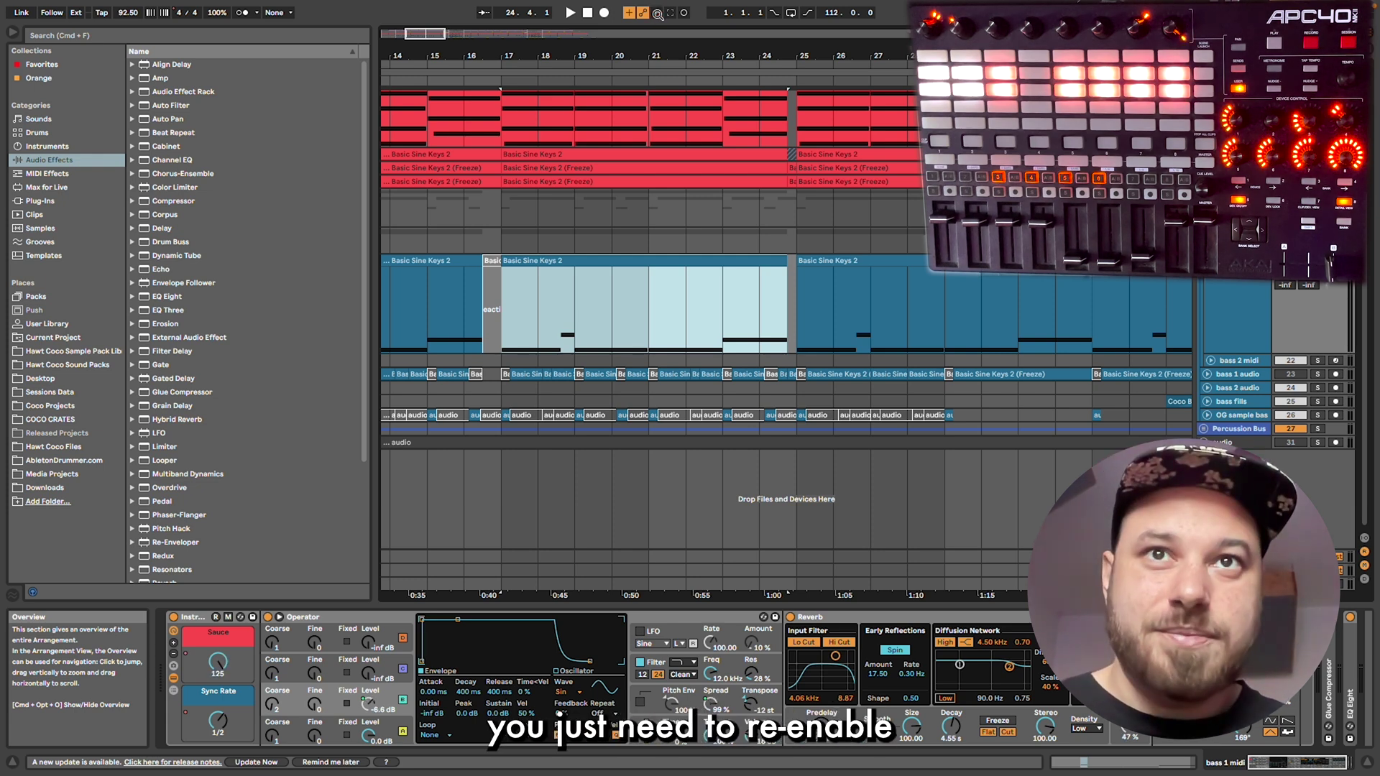
left_click(501, 316)
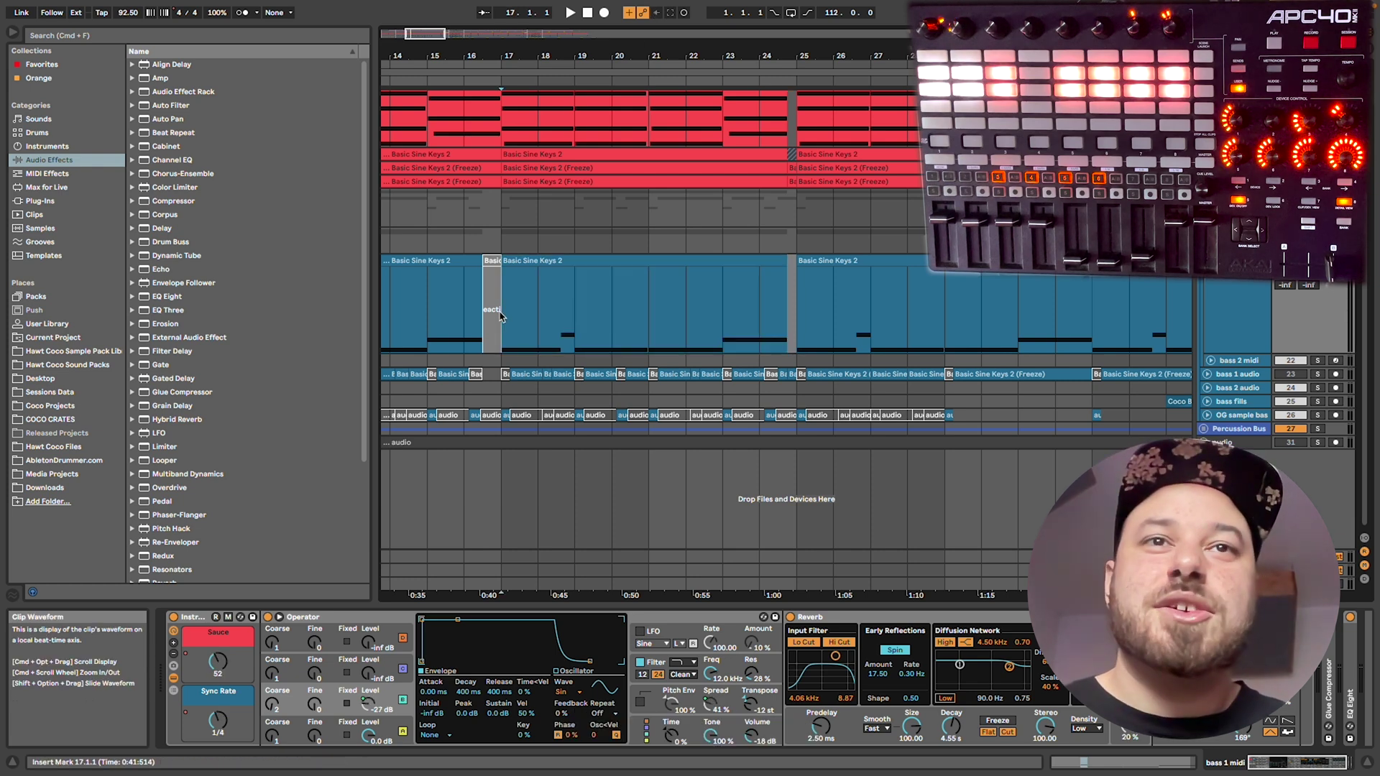
key("space")
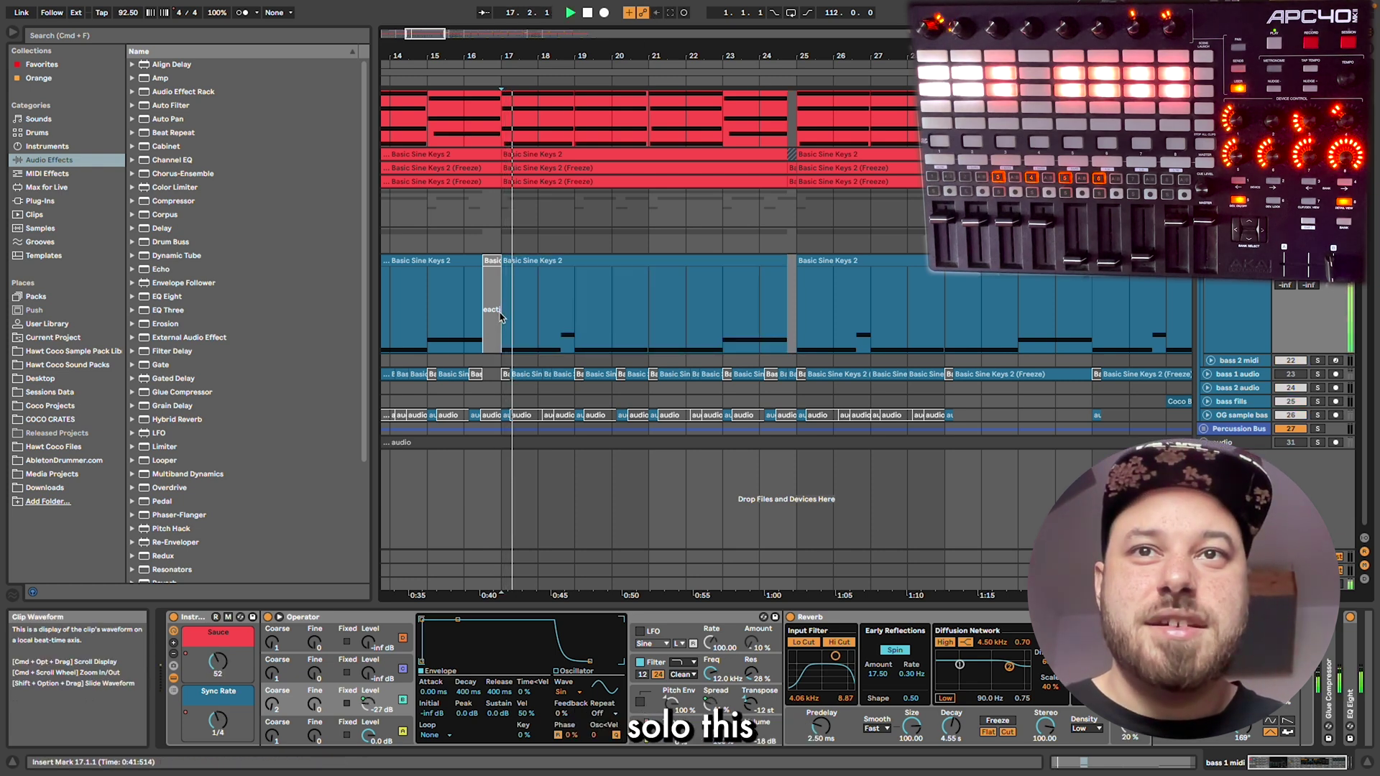
key("space")
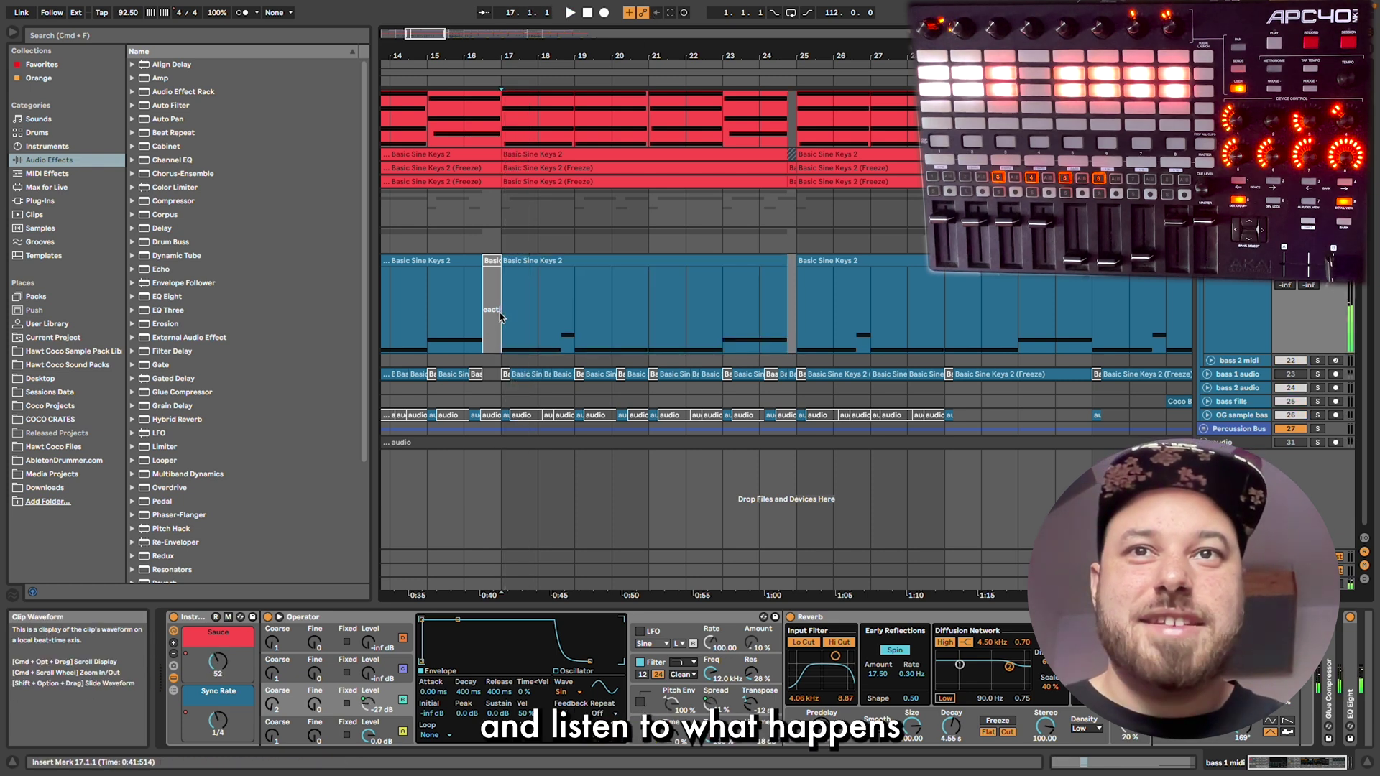
Hide the Info View and play the bass from bar 17 while varying the Sauce and Sync Rate macros.
key("shift+question")
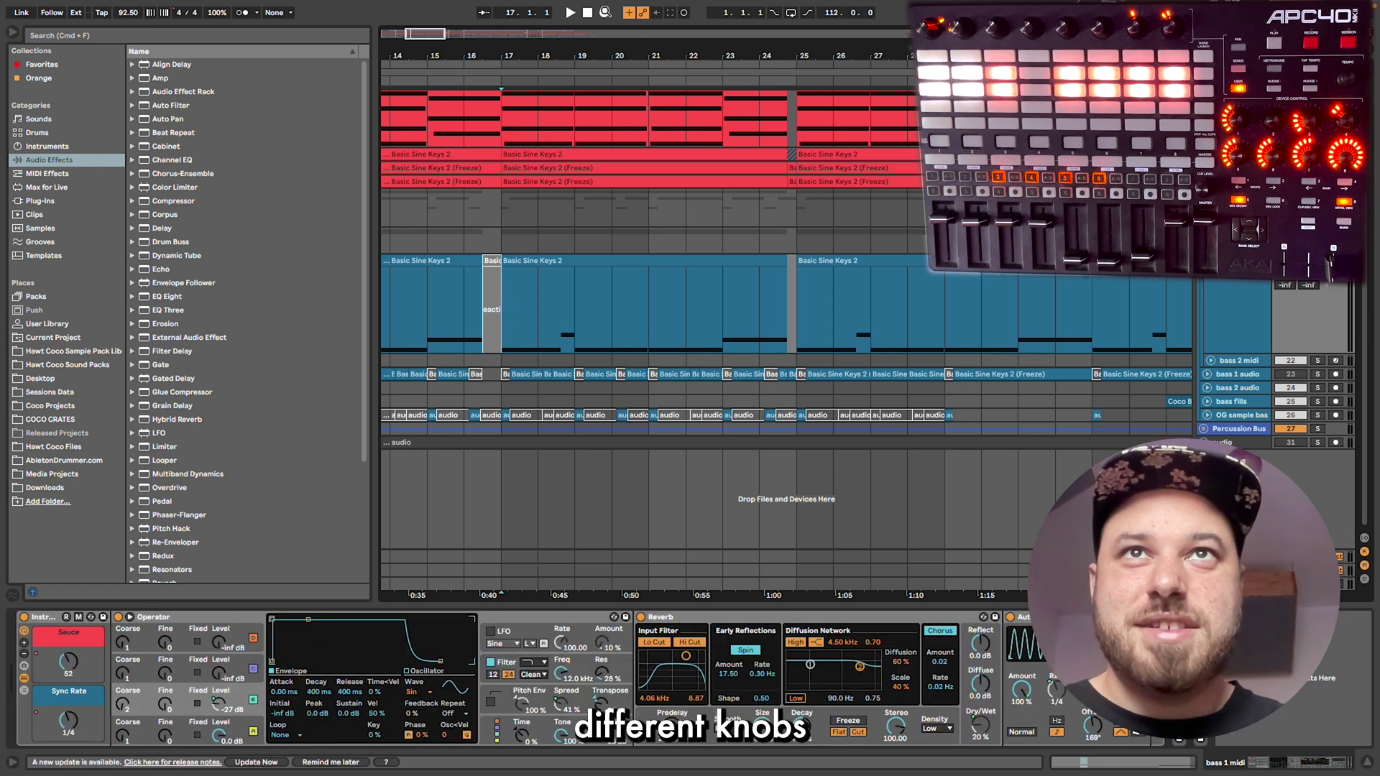
key("space")
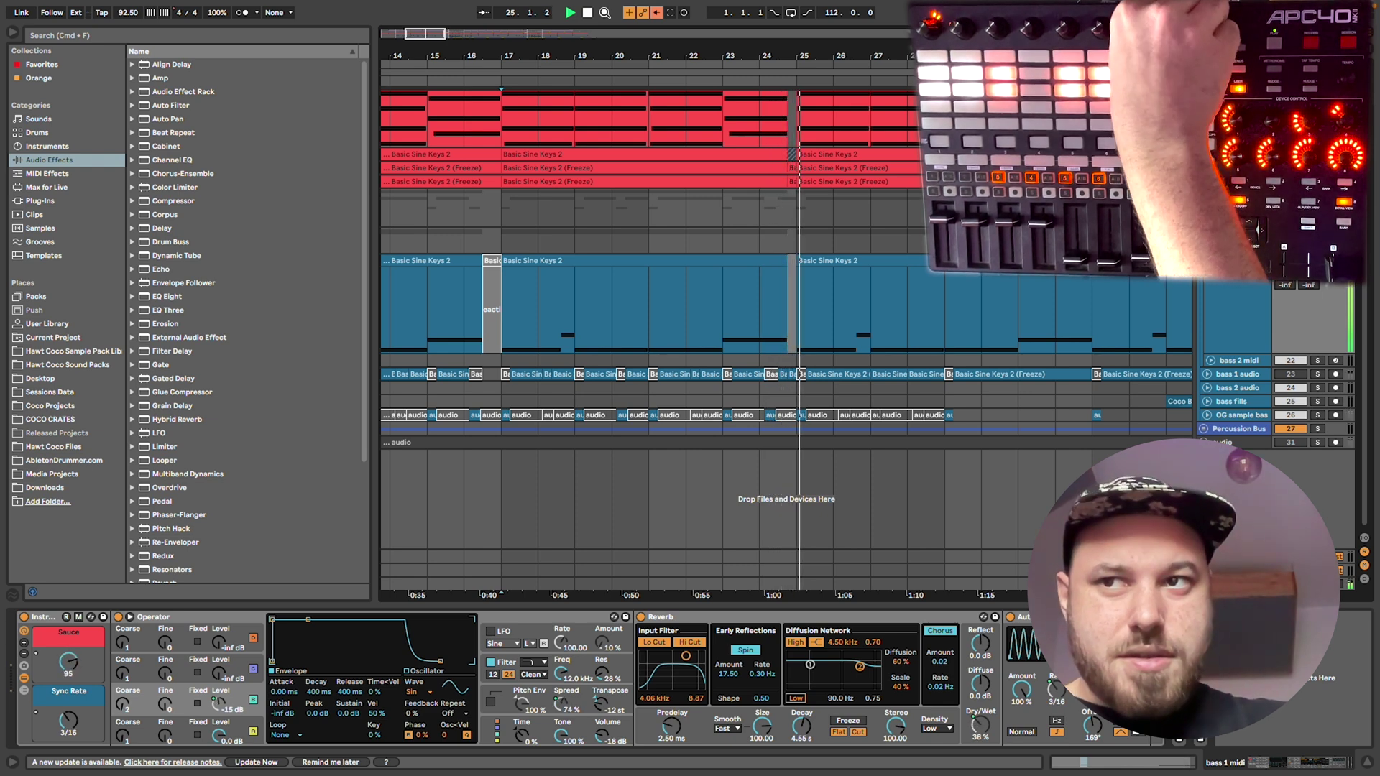
key("space")
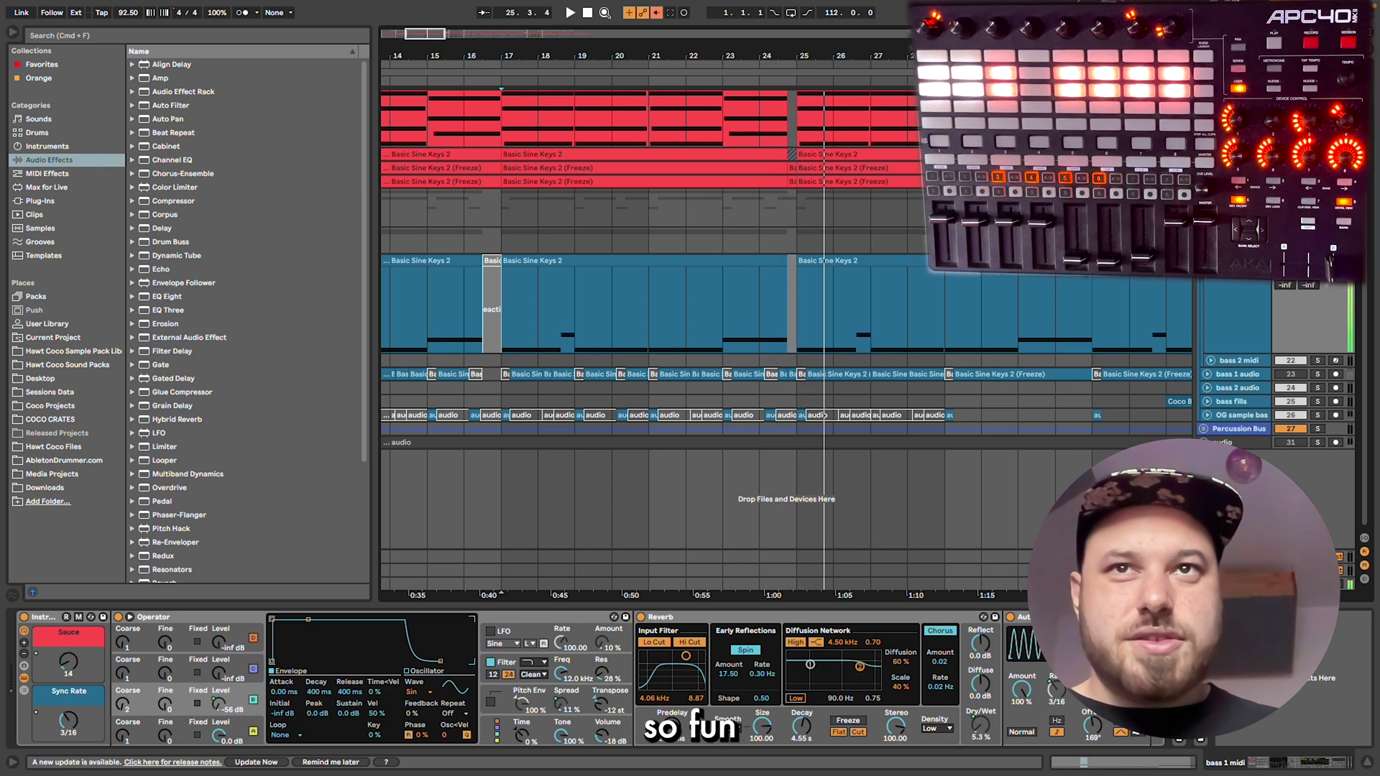
Play the bass together with the other tracks from bar 17 while varying the Sauce and Sync Rate macros.
scroll(649, 287, "down", 1)
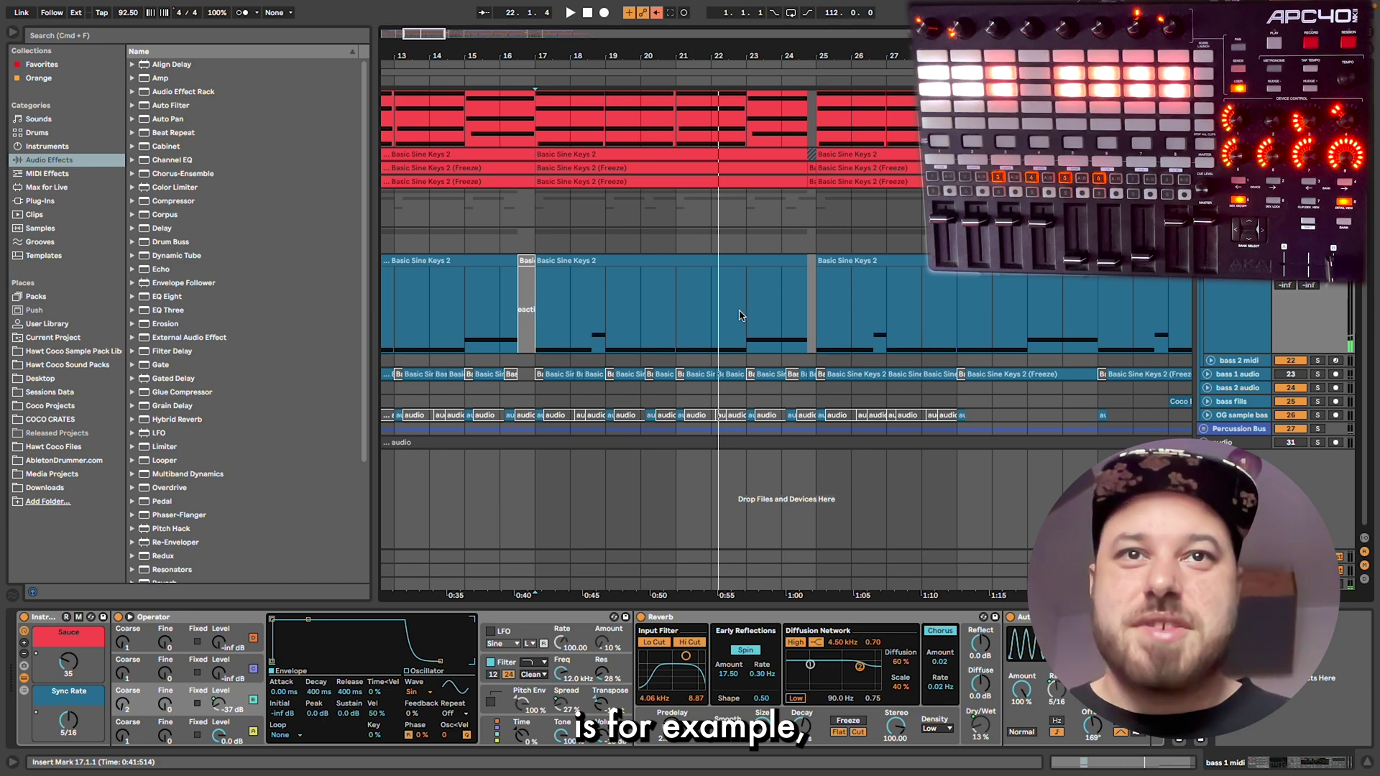
scroll(741, 314, "up", 5)
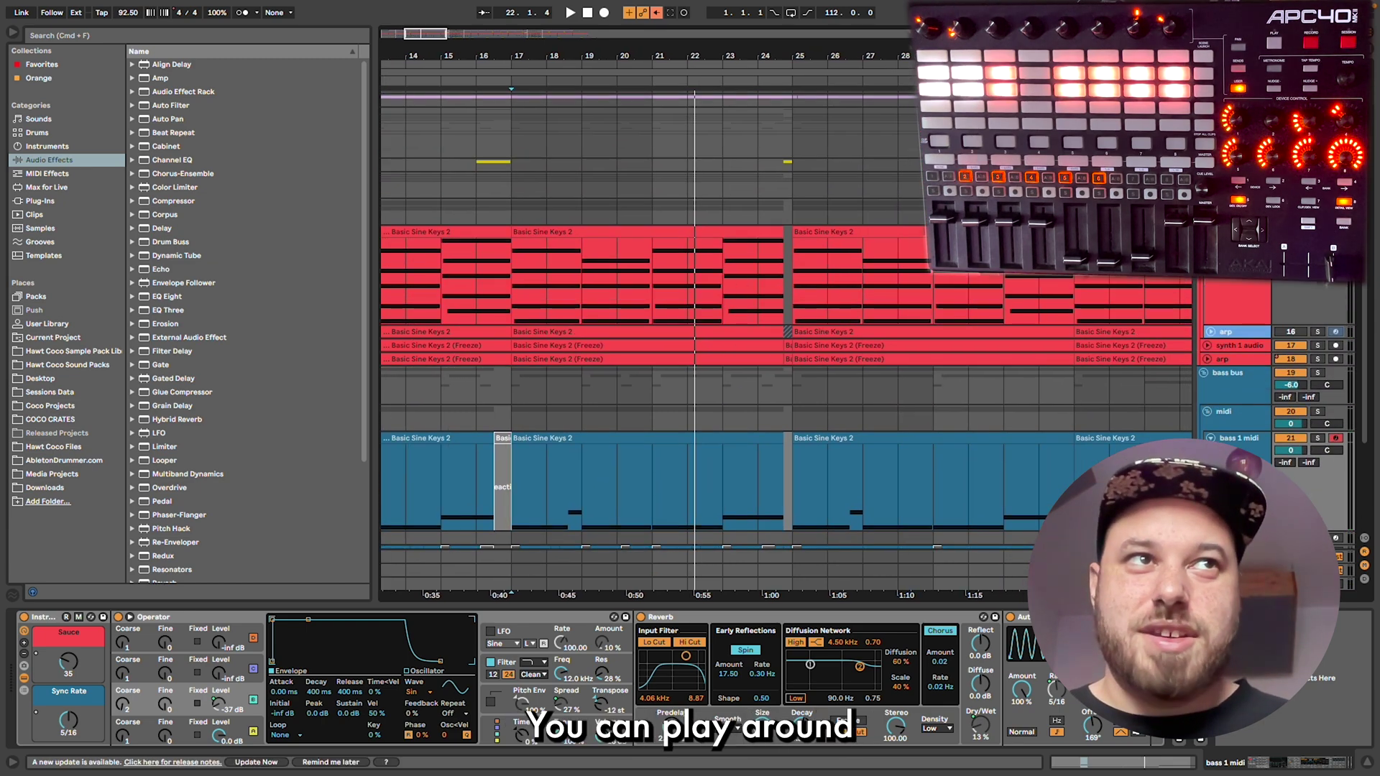
scroll(550, 397, "down", 3)
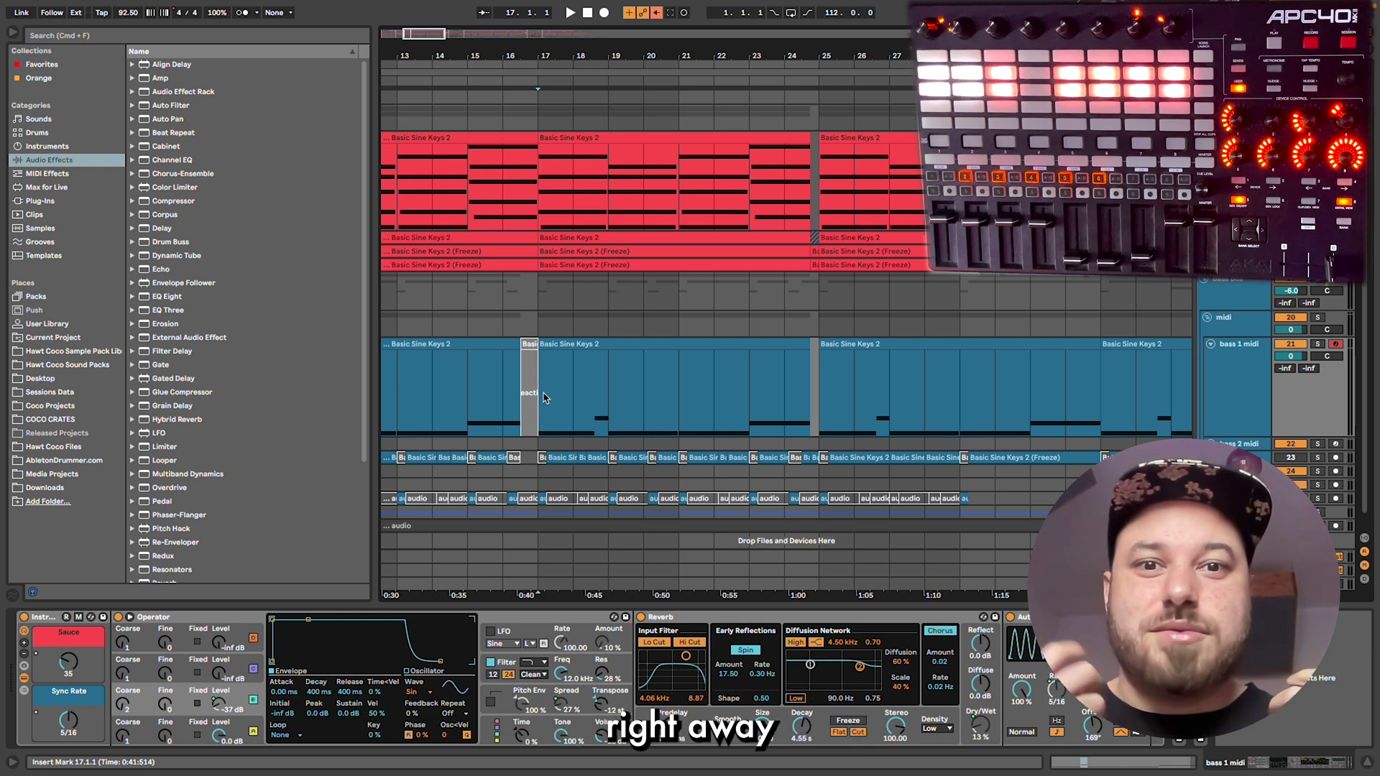
key("space")
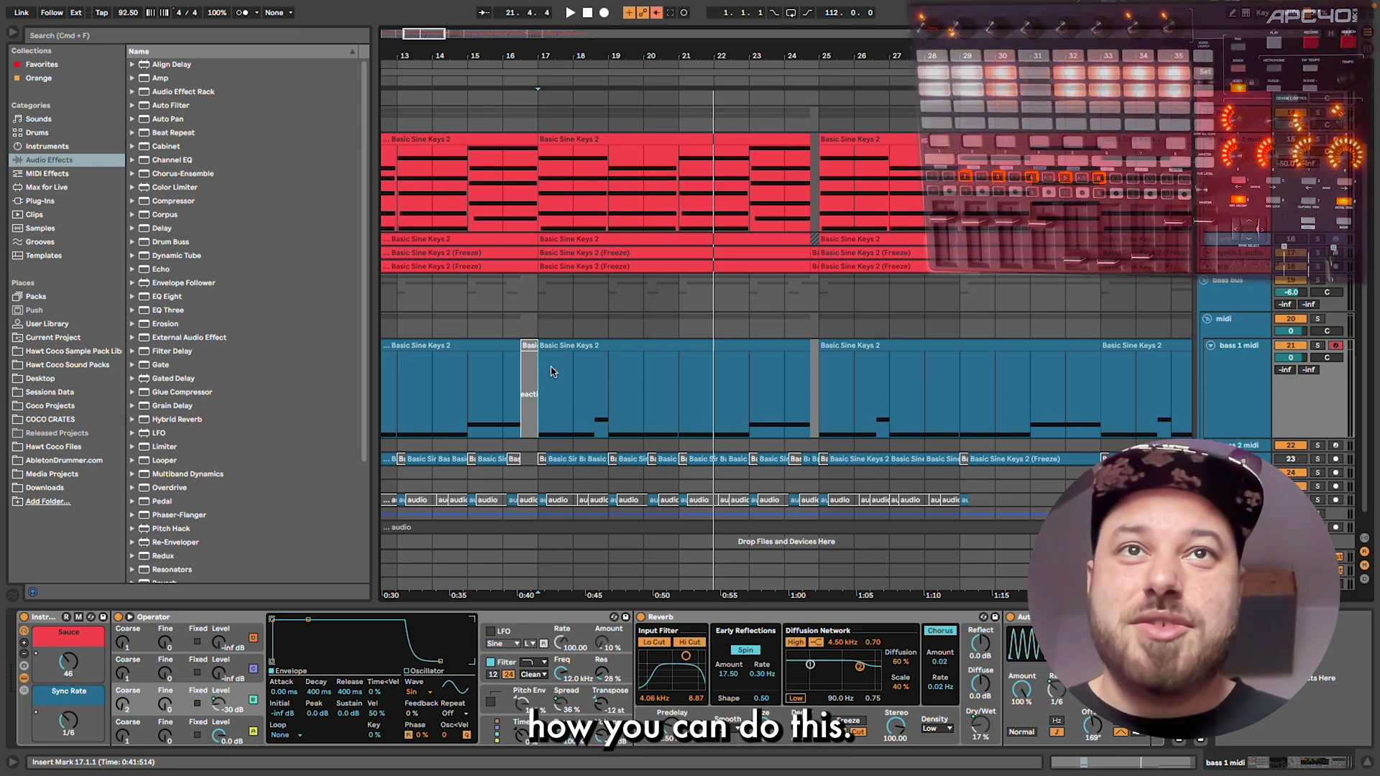
On the synth 1 midi track, show the nested Instrument Rack's chain list and select the Basic Sine Keys chain.
scroll(550, 370, "up", 2)
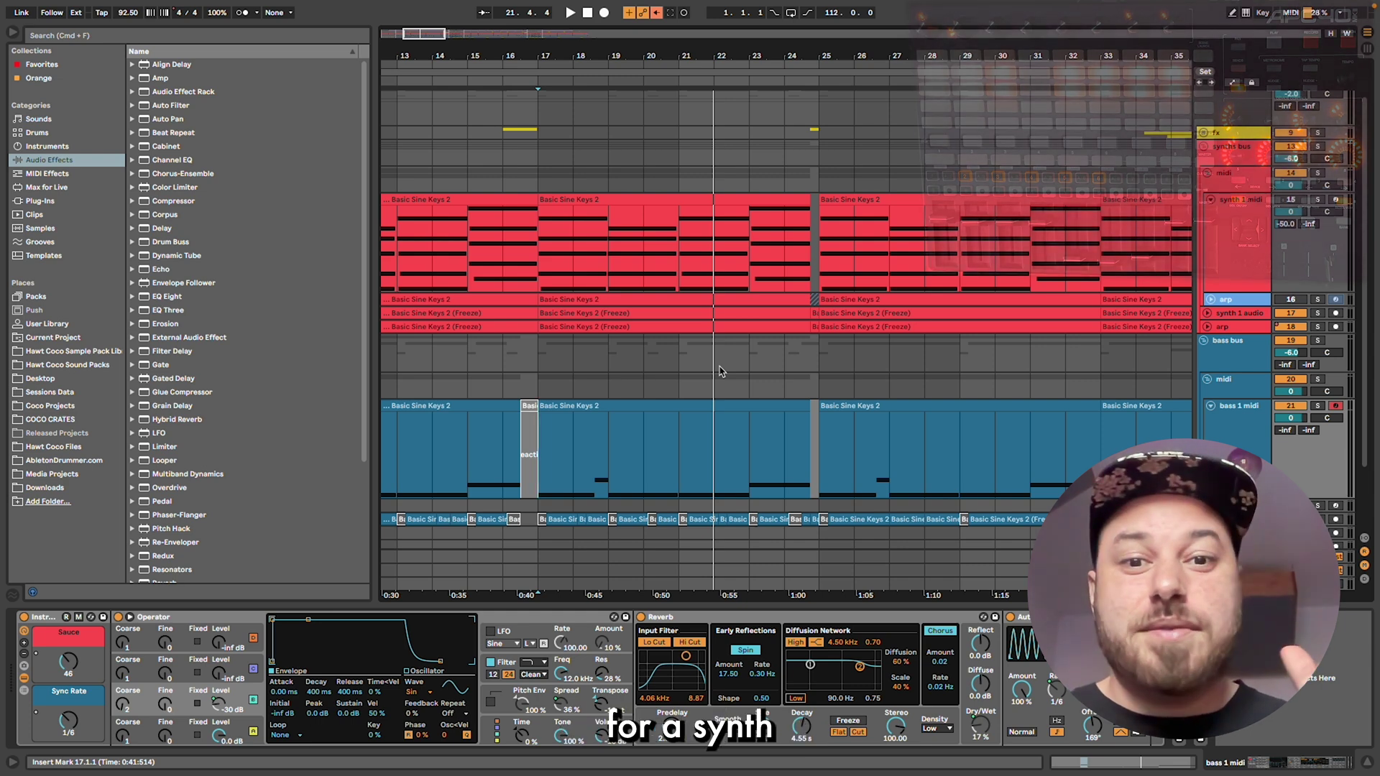
left_click(1252, 210)
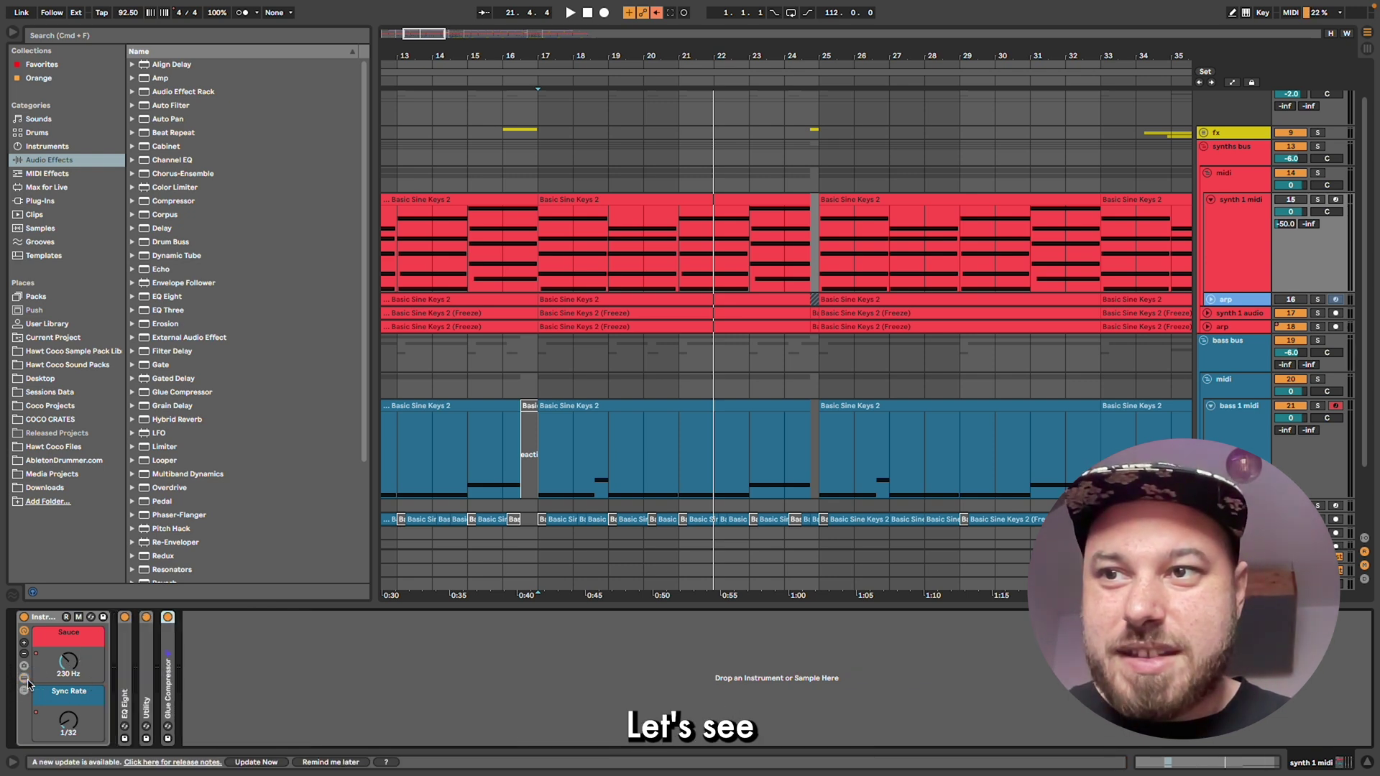
left_click(130, 618)
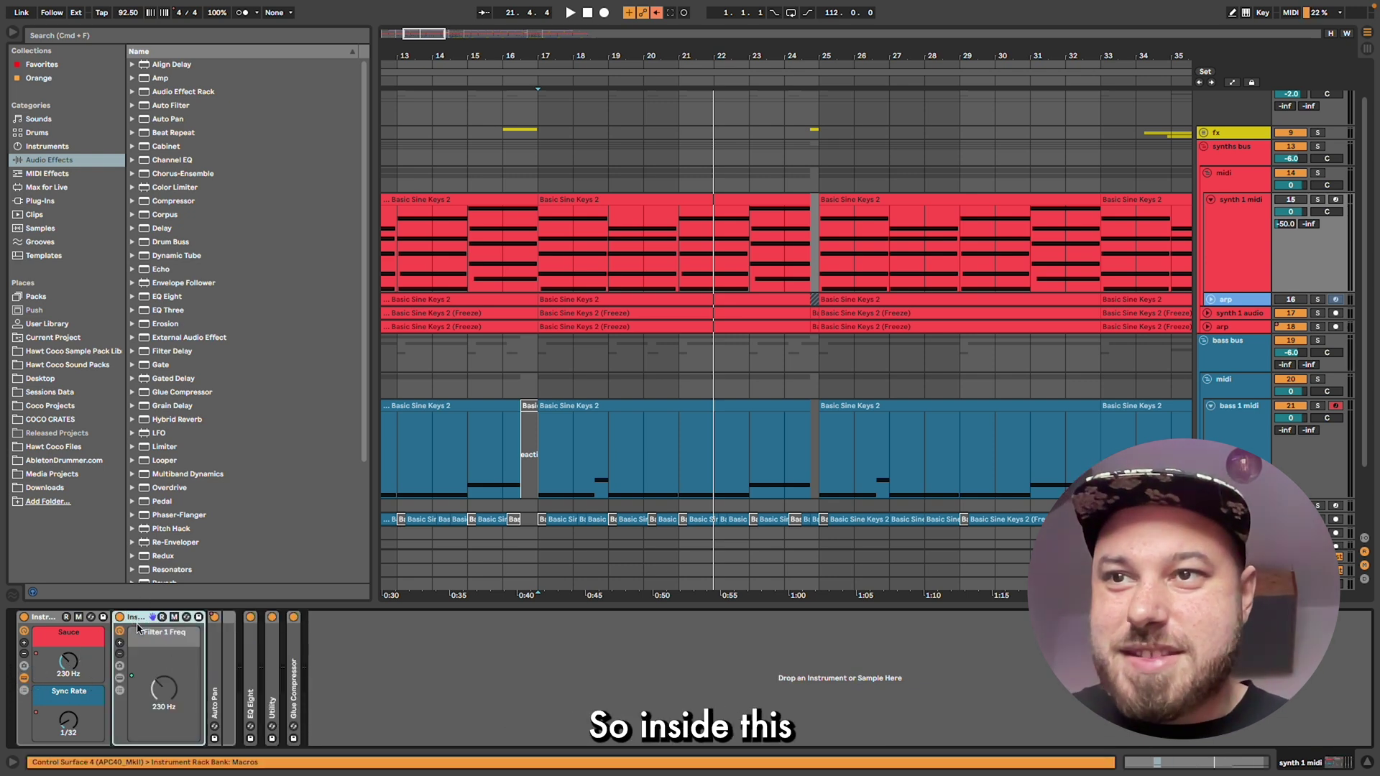
left_click(119, 678)
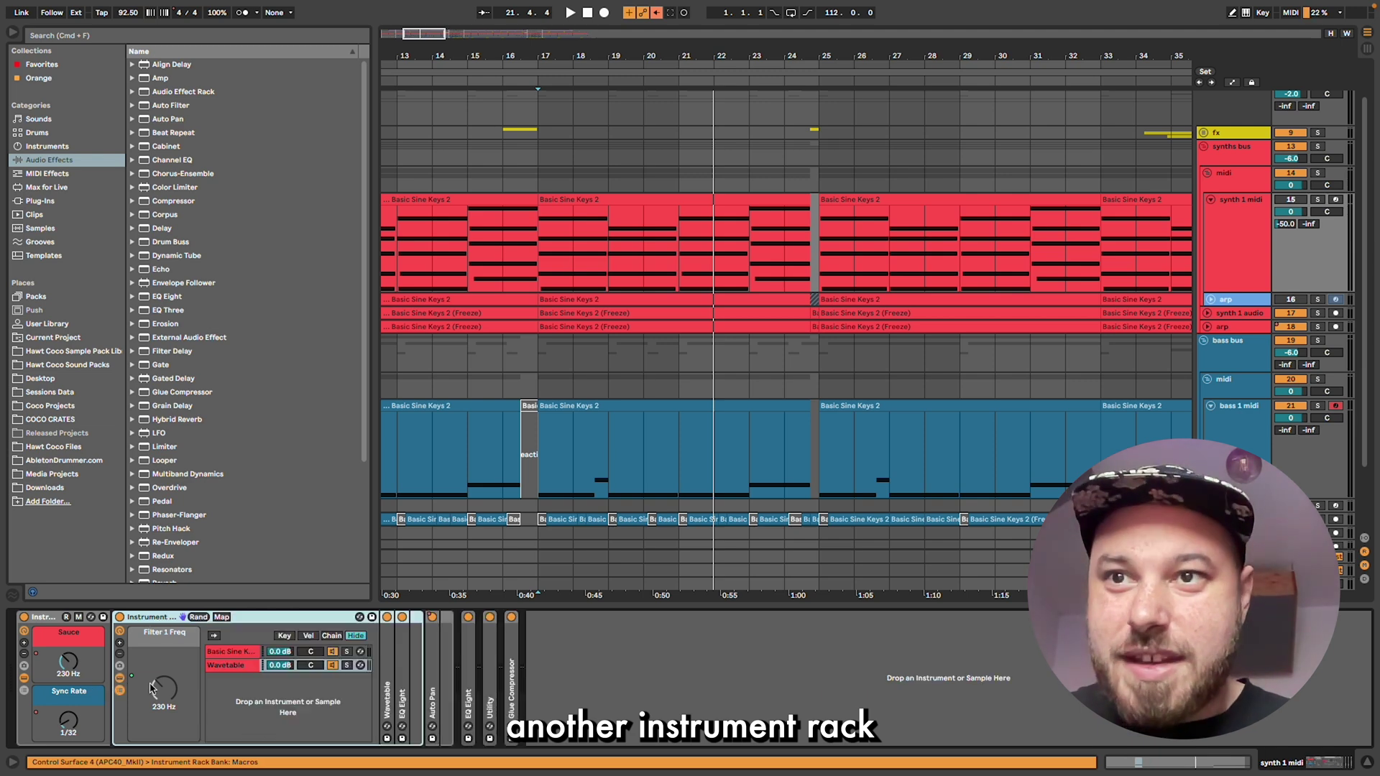
left_click(227, 653)
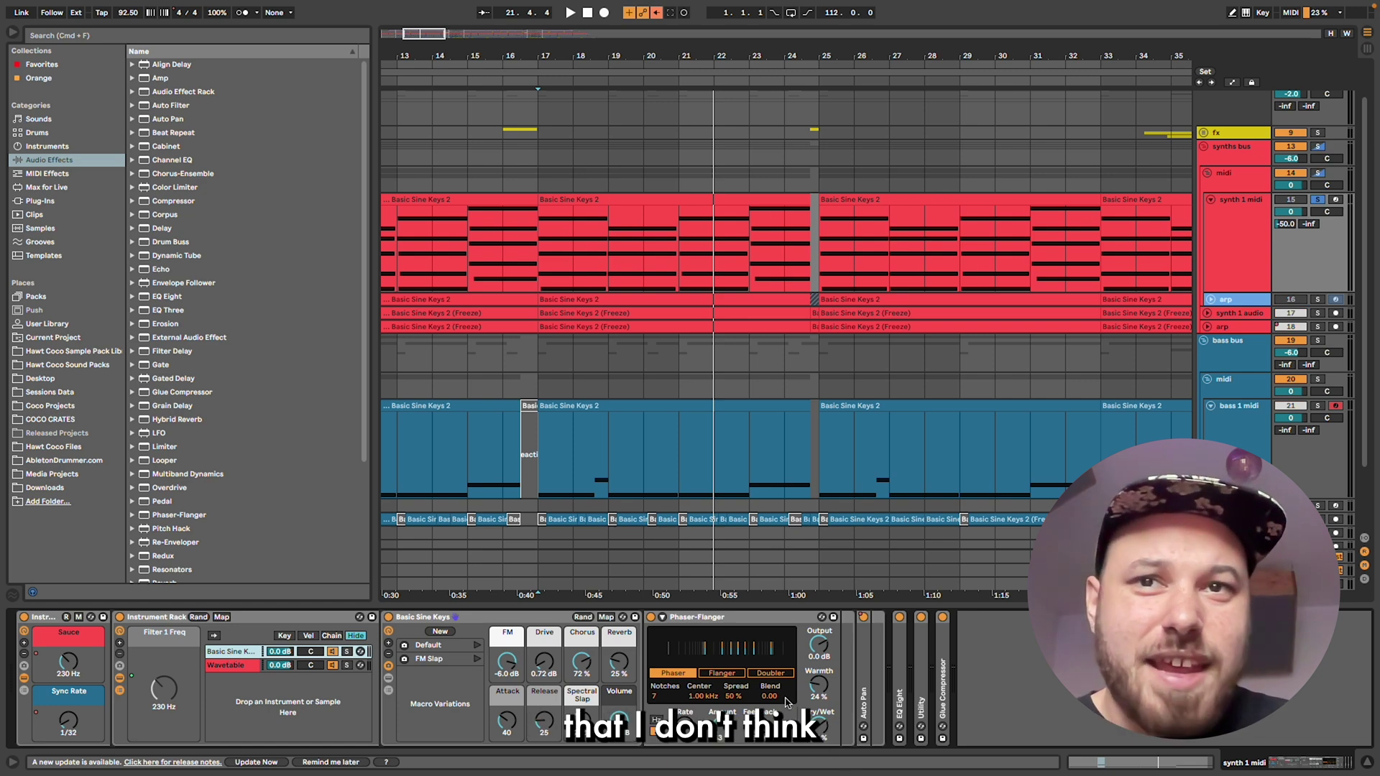
Solo the Basic Sine Keys chain and play the synth 1 midi clip from bar 17.
left_click(638, 195)
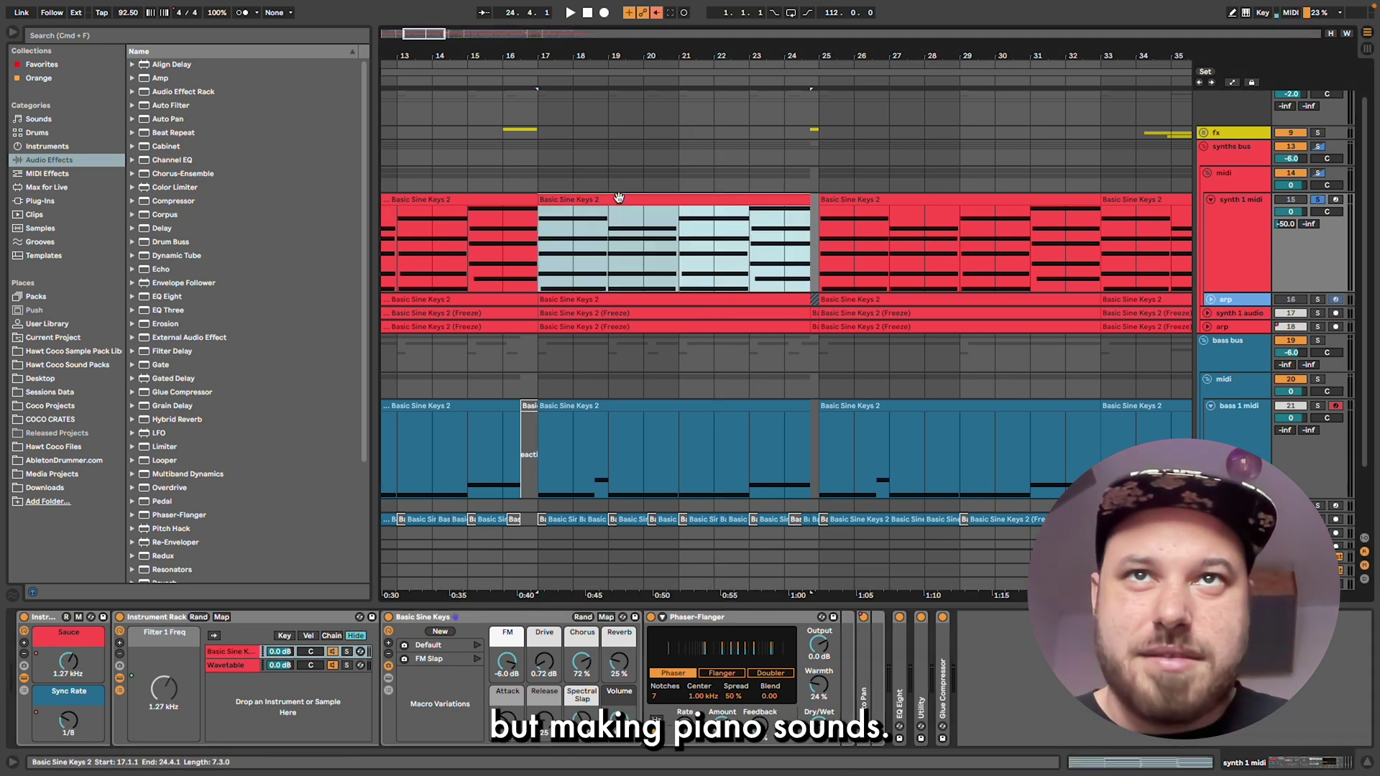
left_click(347, 652)
key("space")
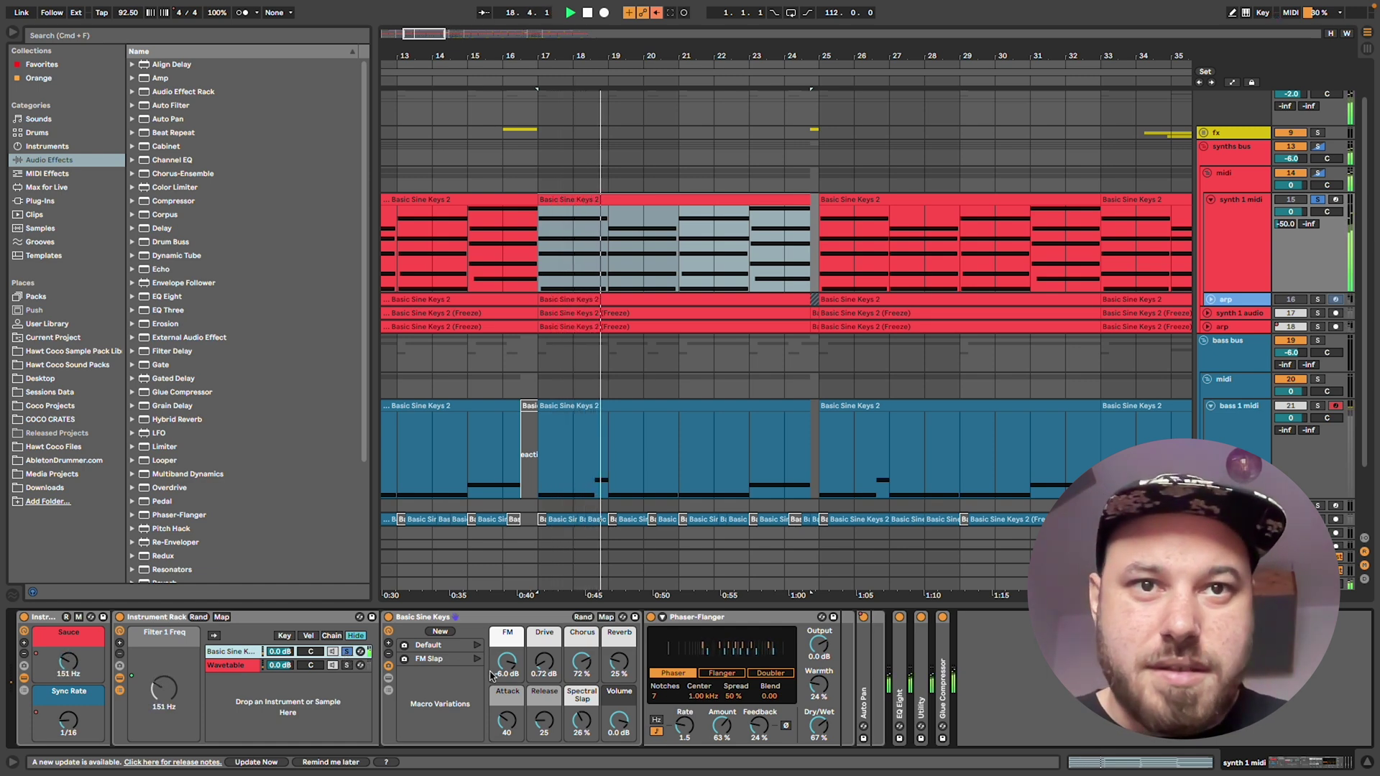
key("space")
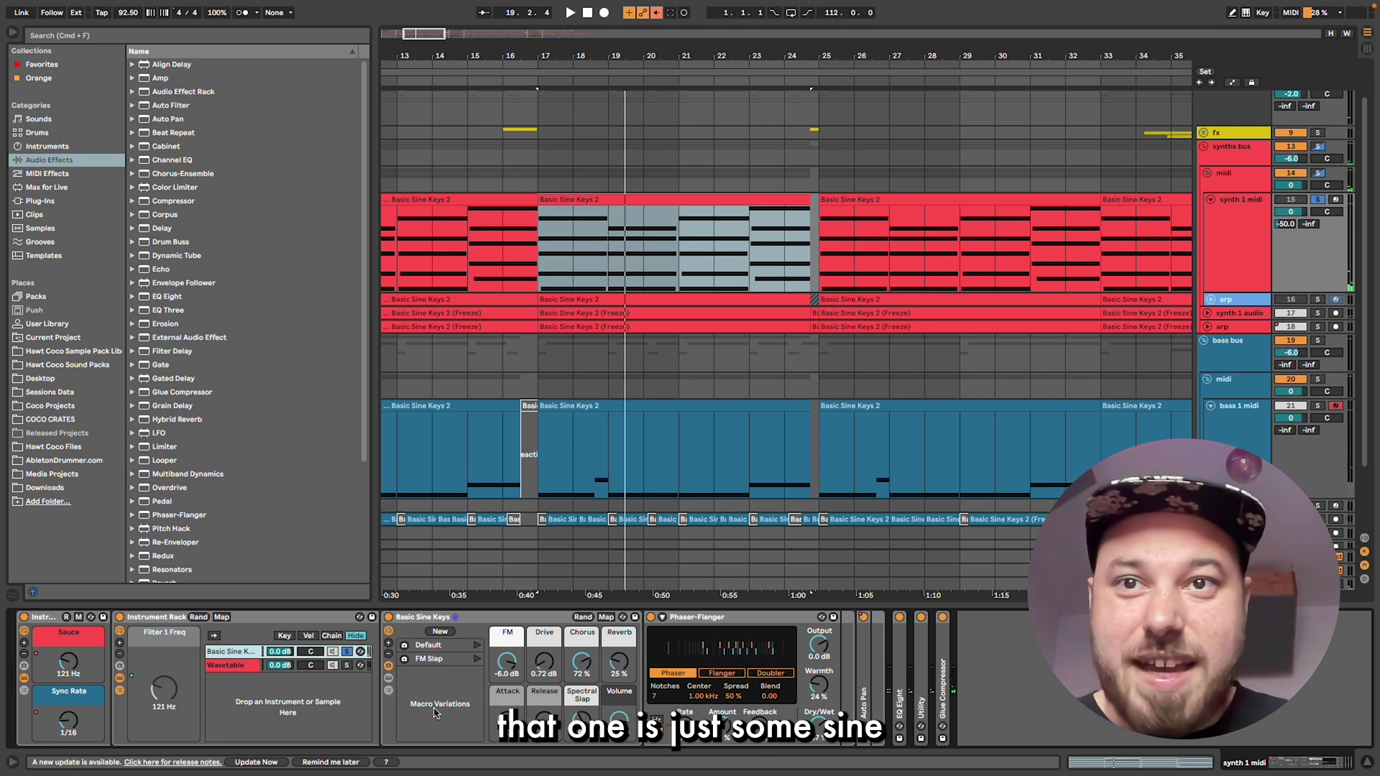
Select and solo the Wavetable chain, show its device, play it from bar 17 and expand the Wavetable view.
left_click(243, 666)
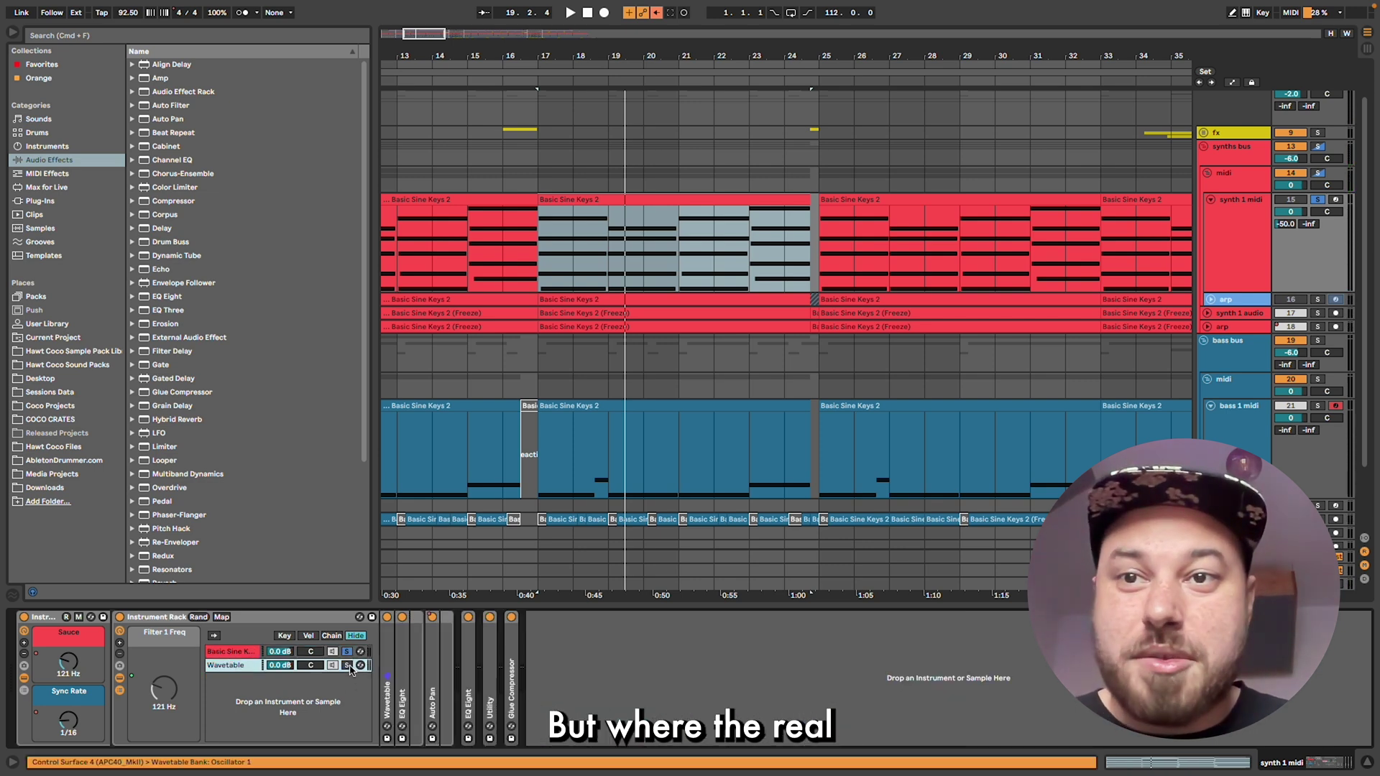
double_click(388, 682)
key("space")
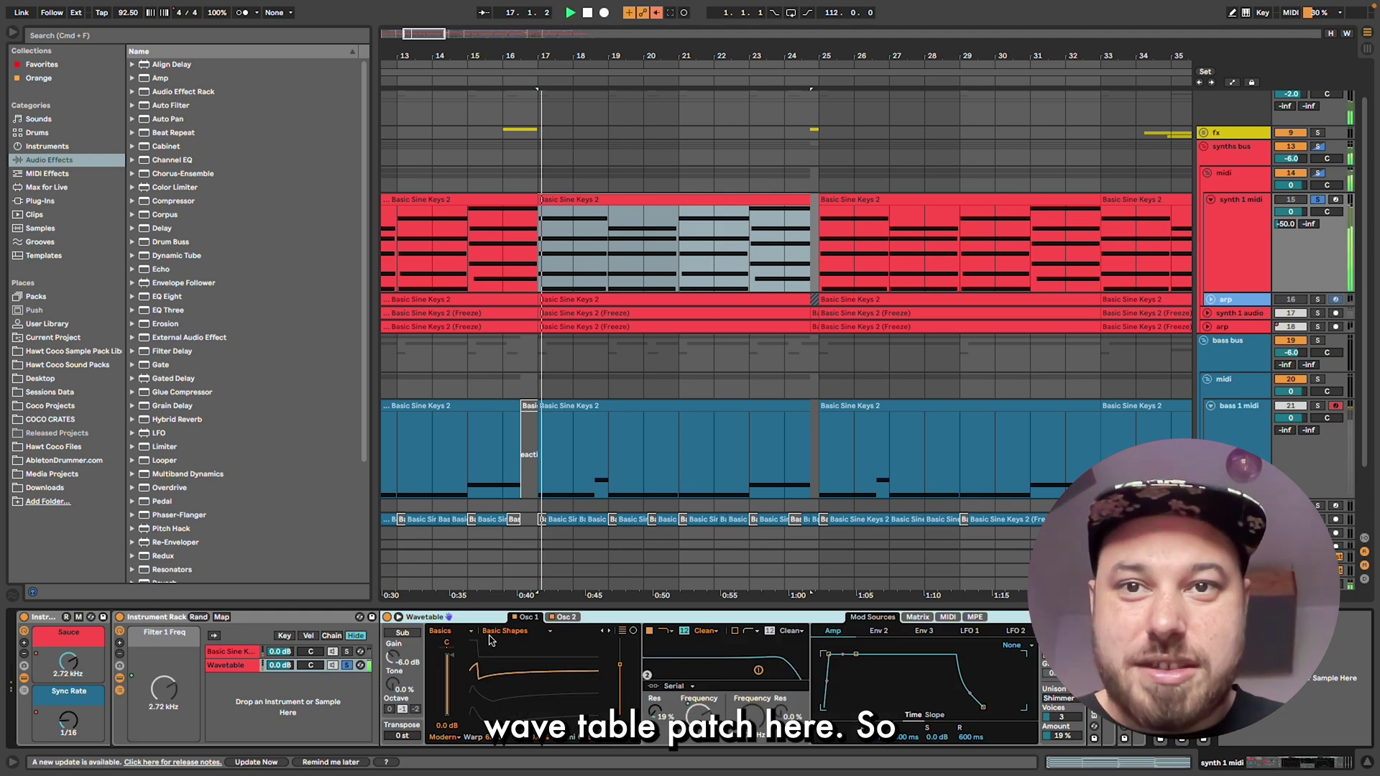
left_click(400, 618)
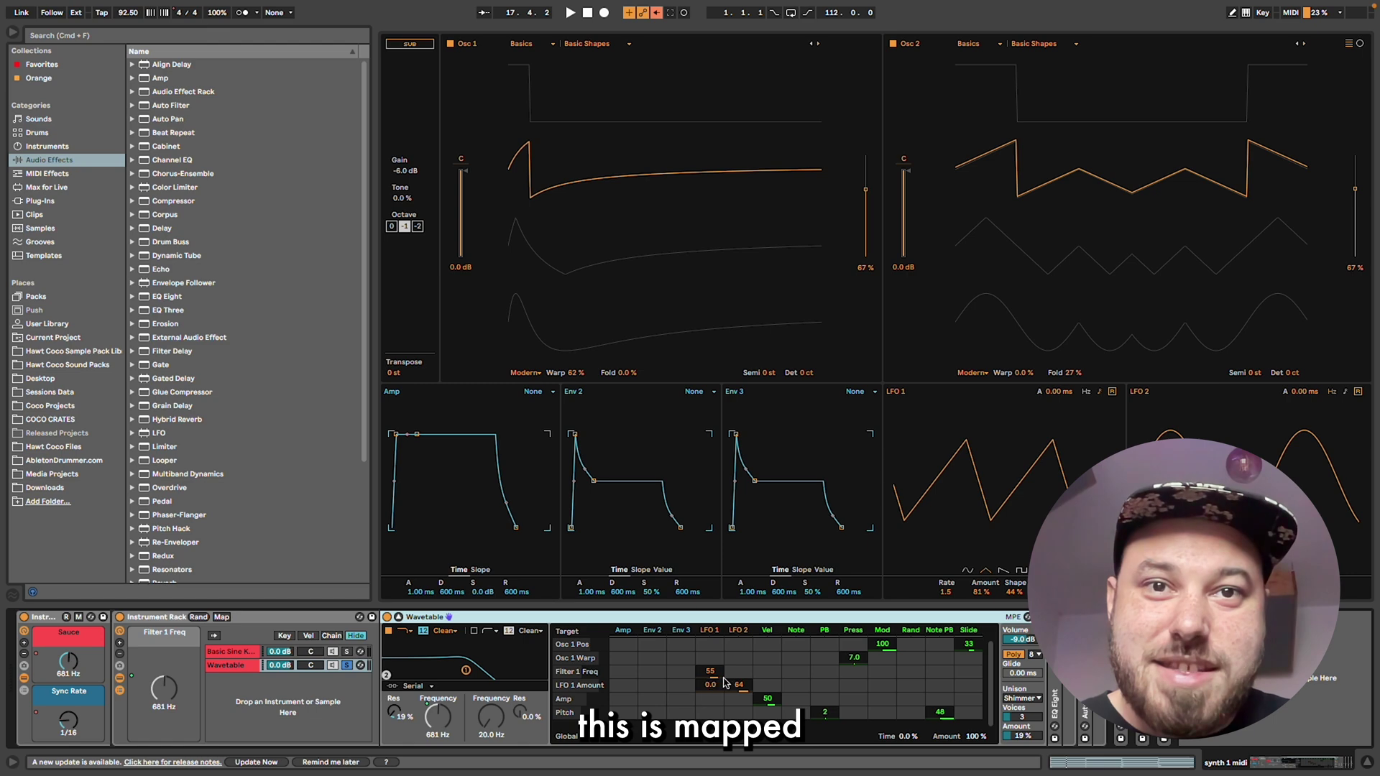
Play the soloed Wavetable chain from bar 17 while varying Sauce and setting the Sync Rate macro to 1/4.
key("space")
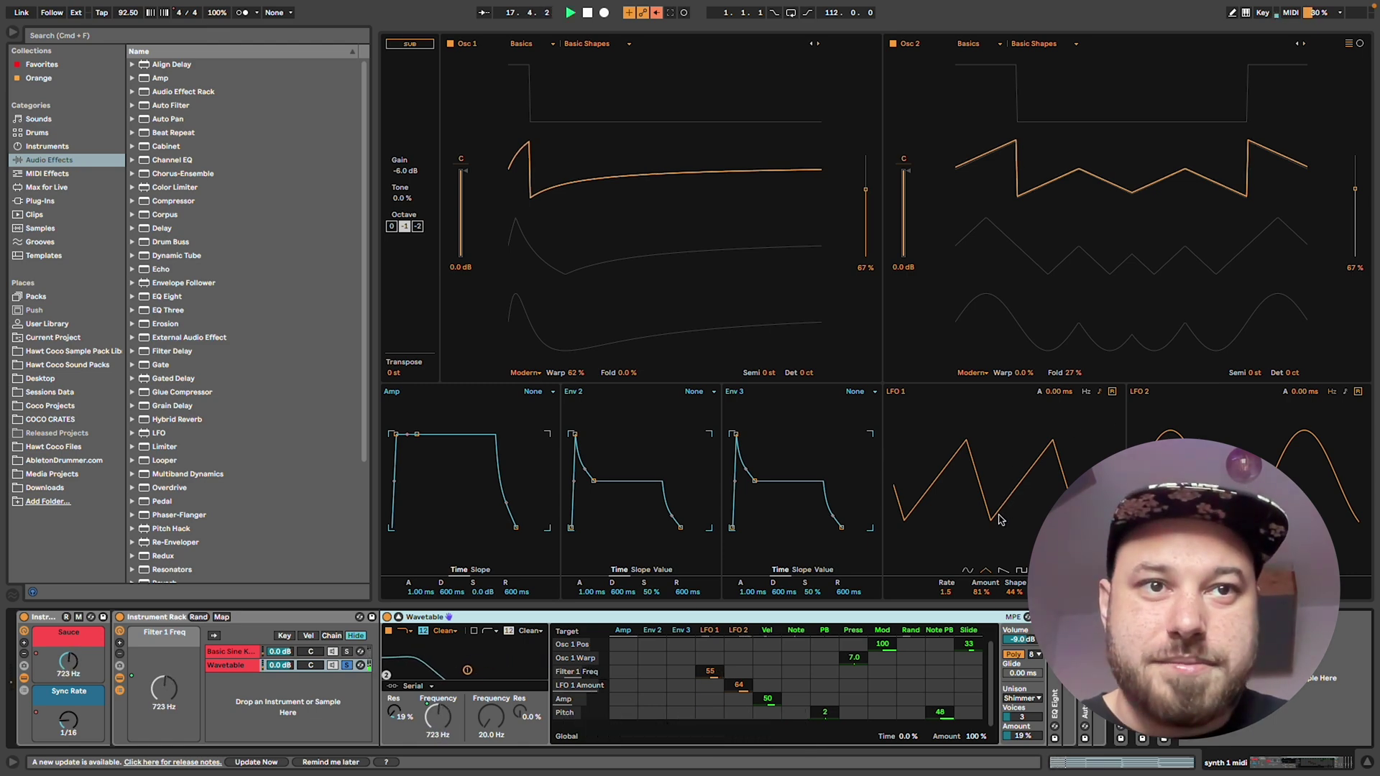
left_click(69, 720)
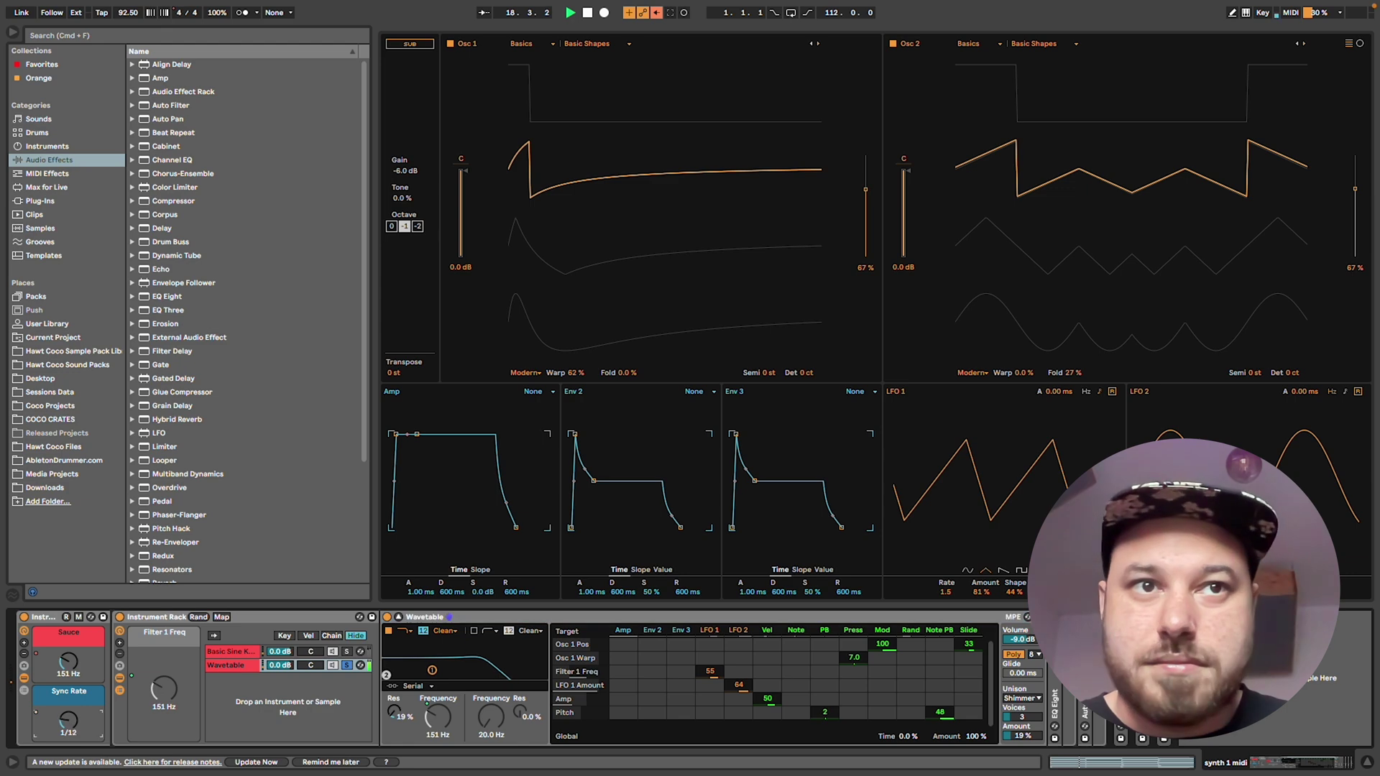
left_click_drag(69, 721, 68, 704)
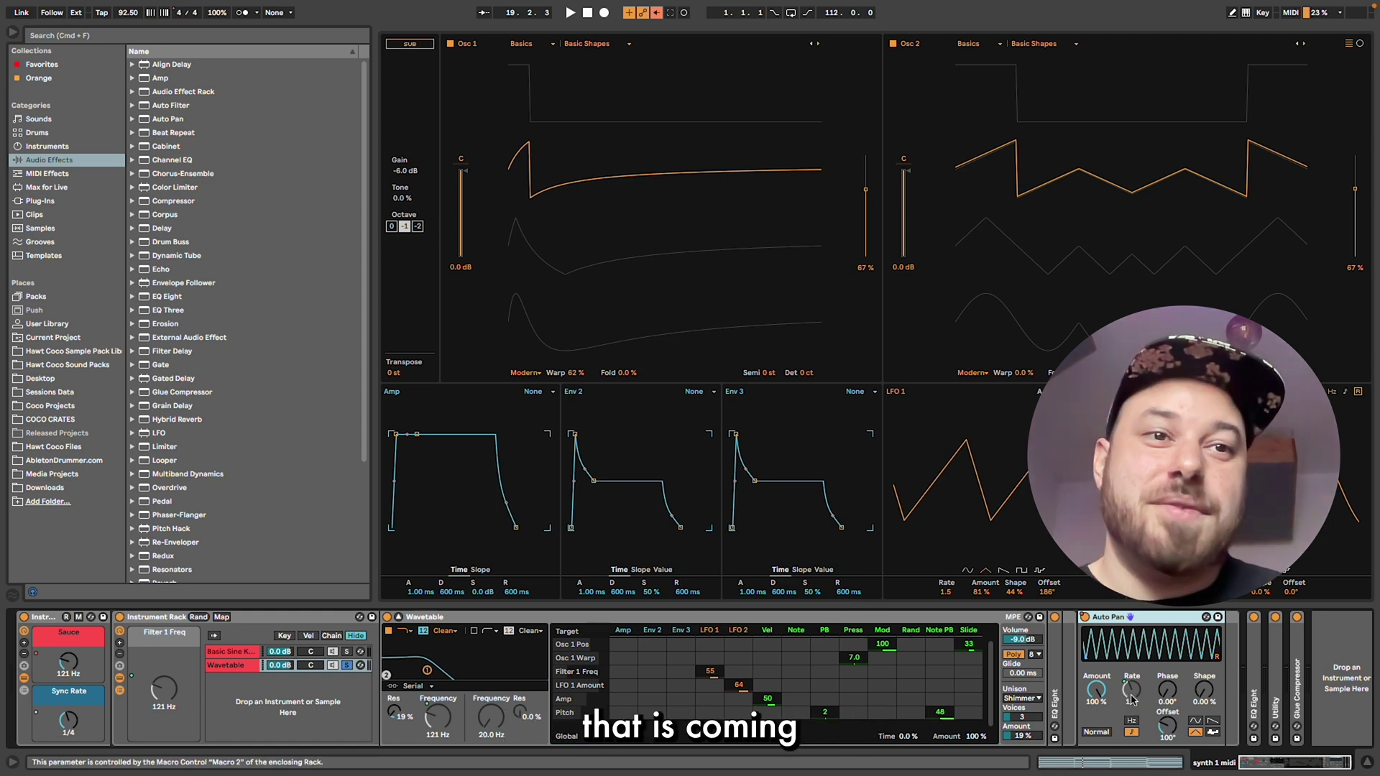
Play the Wavetable chain again with the Sync Rate macro at 3/16 while sweeping the Sauce macro.
key("space")
mouse_move(68, 728)
left_mouse_down()
mouse_move(68, 715)
mouse_move(68, 740)
left_mouse_up()
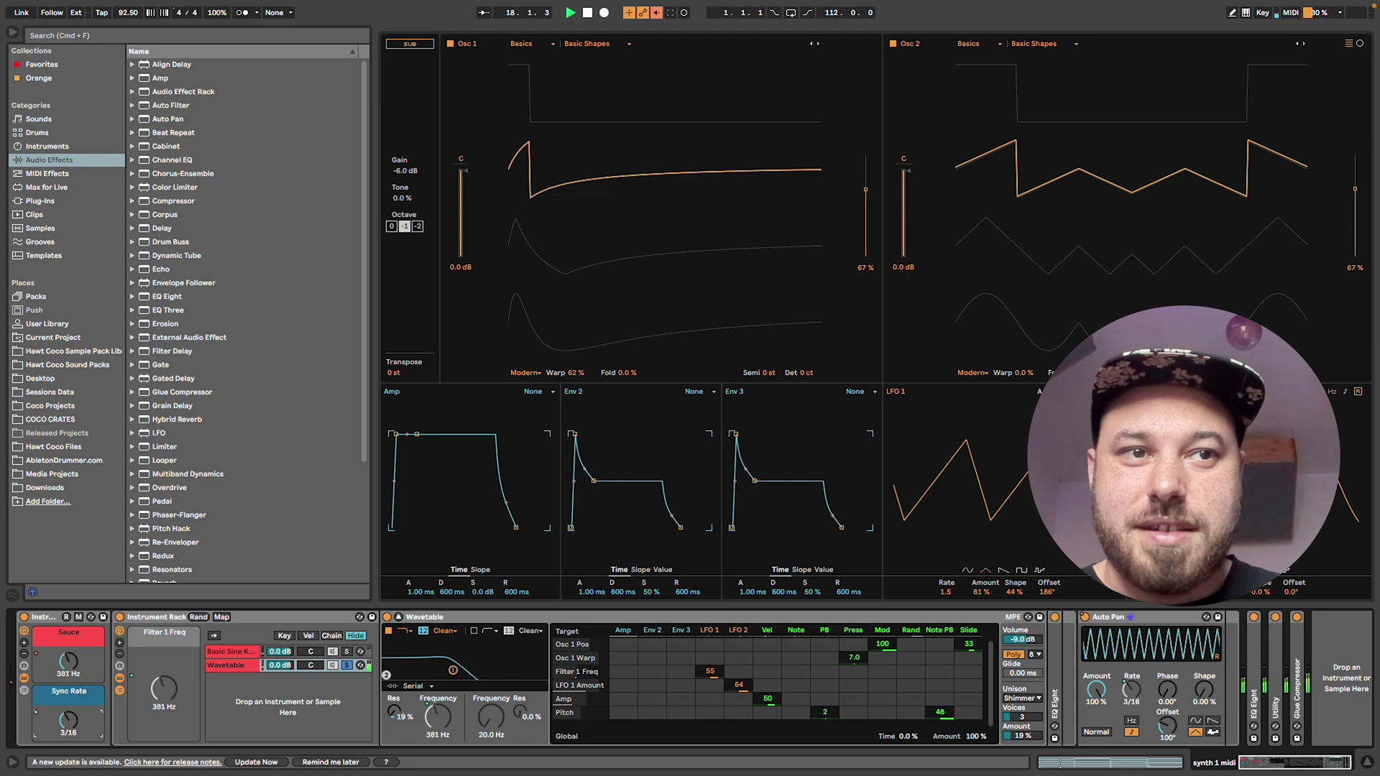
key("space")
mouse_move(68, 663)
left_mouse_down()
mouse_move(69, 630)
mouse_move(66, 679)
left_mouse_up()
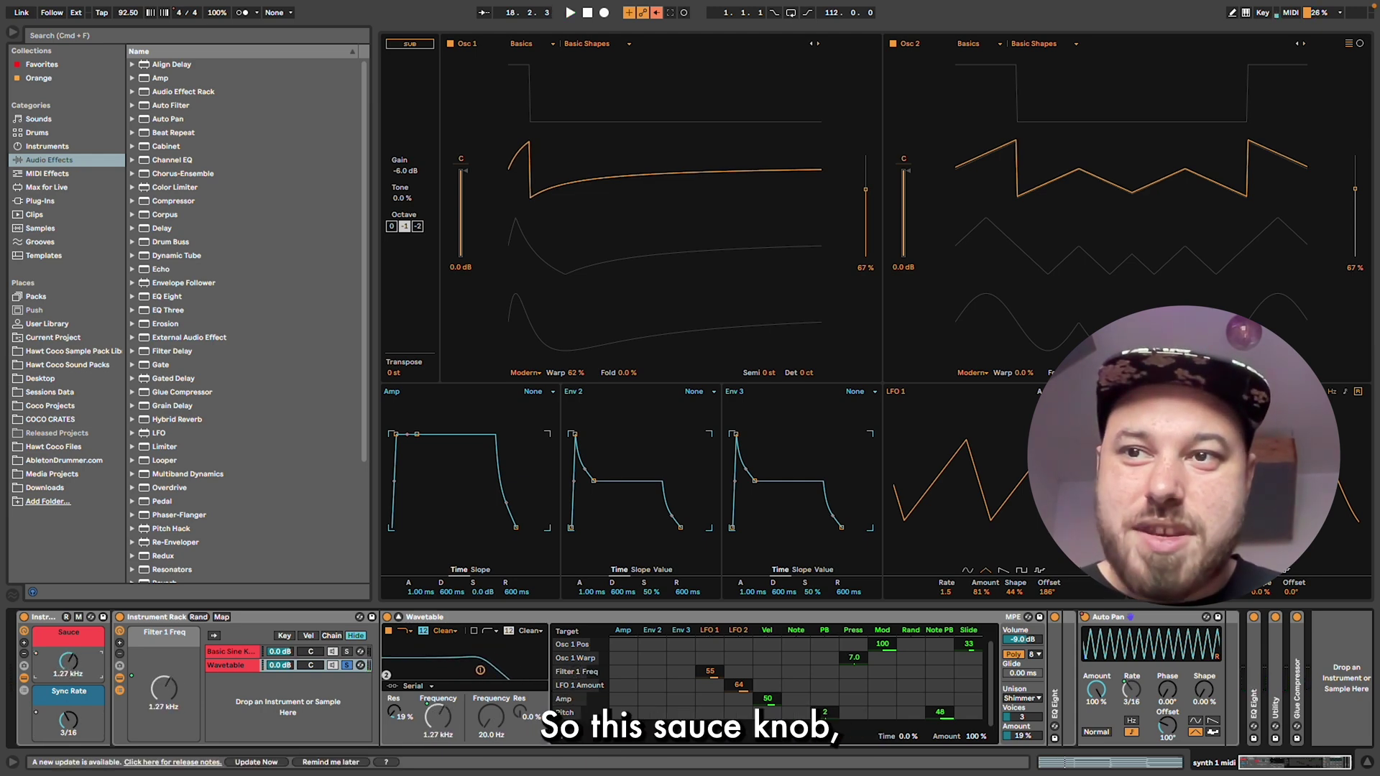
Examine the outer rack's Sauce and Sync Rate macro mappings, vary the mapped filter frequency, and leave map mode.
left_click(79, 617)
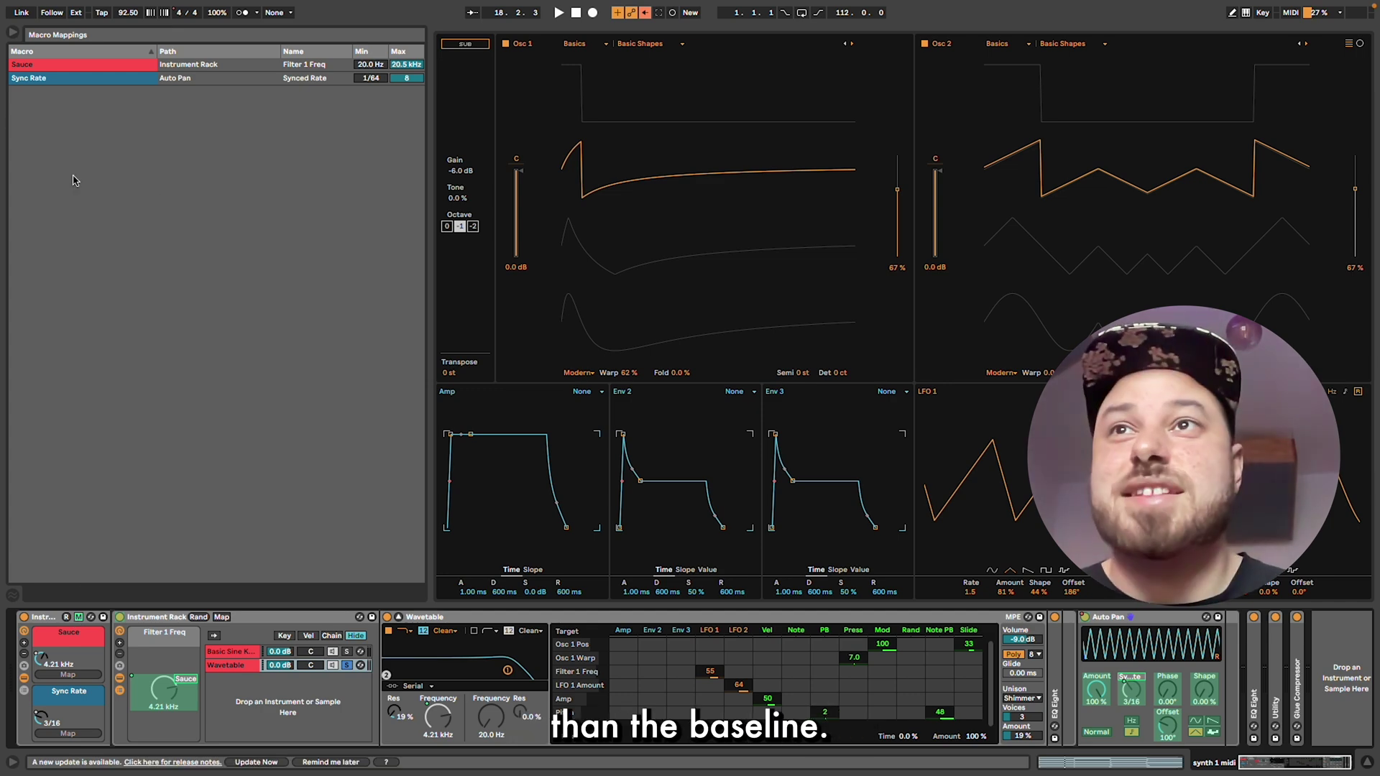
left_click(127, 66)
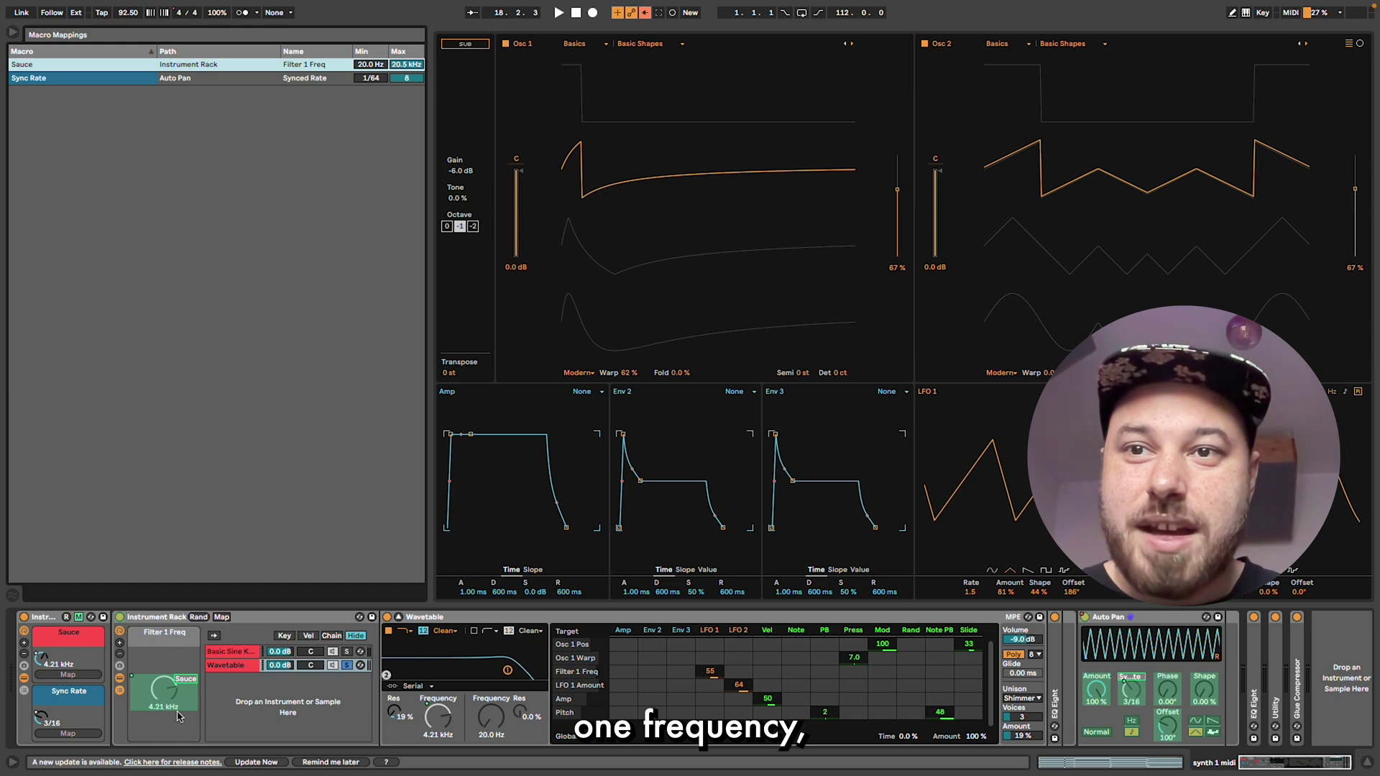
left_click_drag(424, 728, 425, 751)
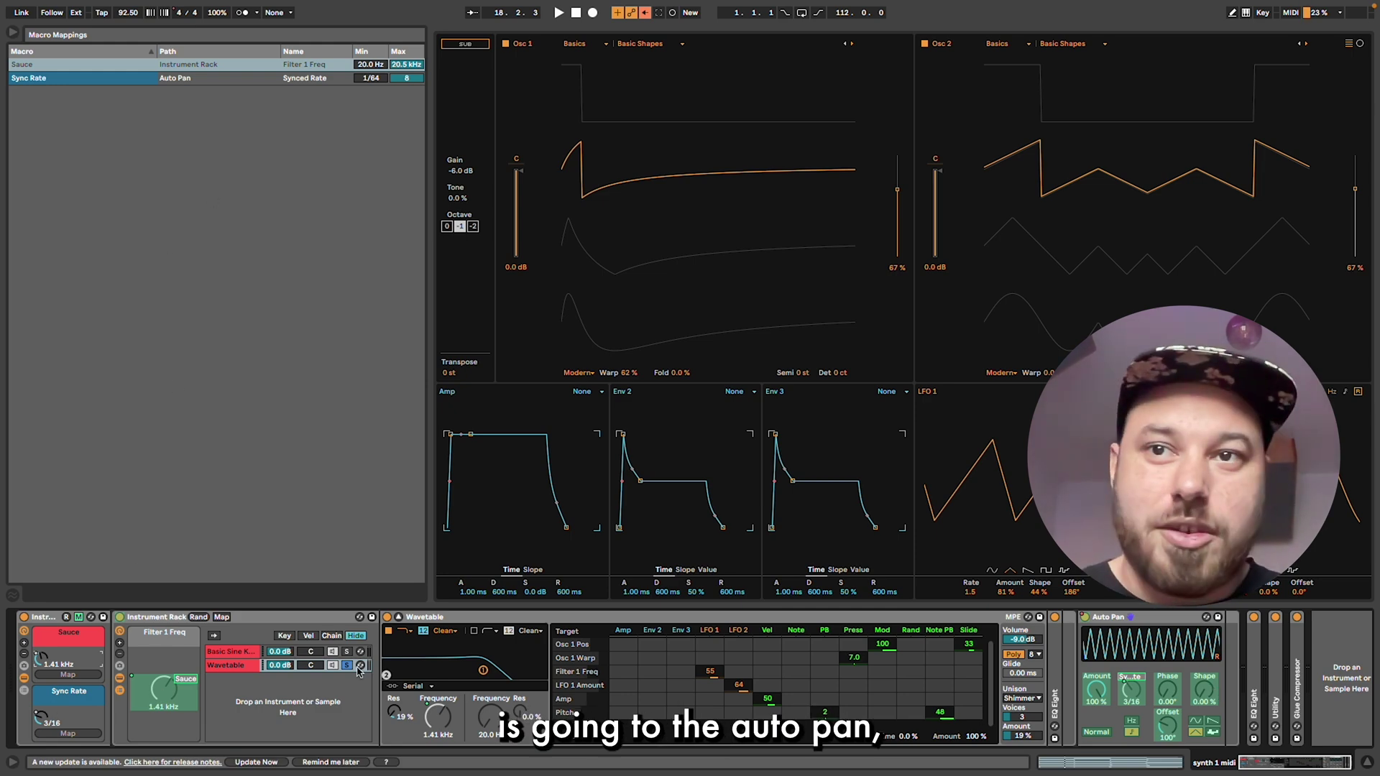
left_click(77, 617)
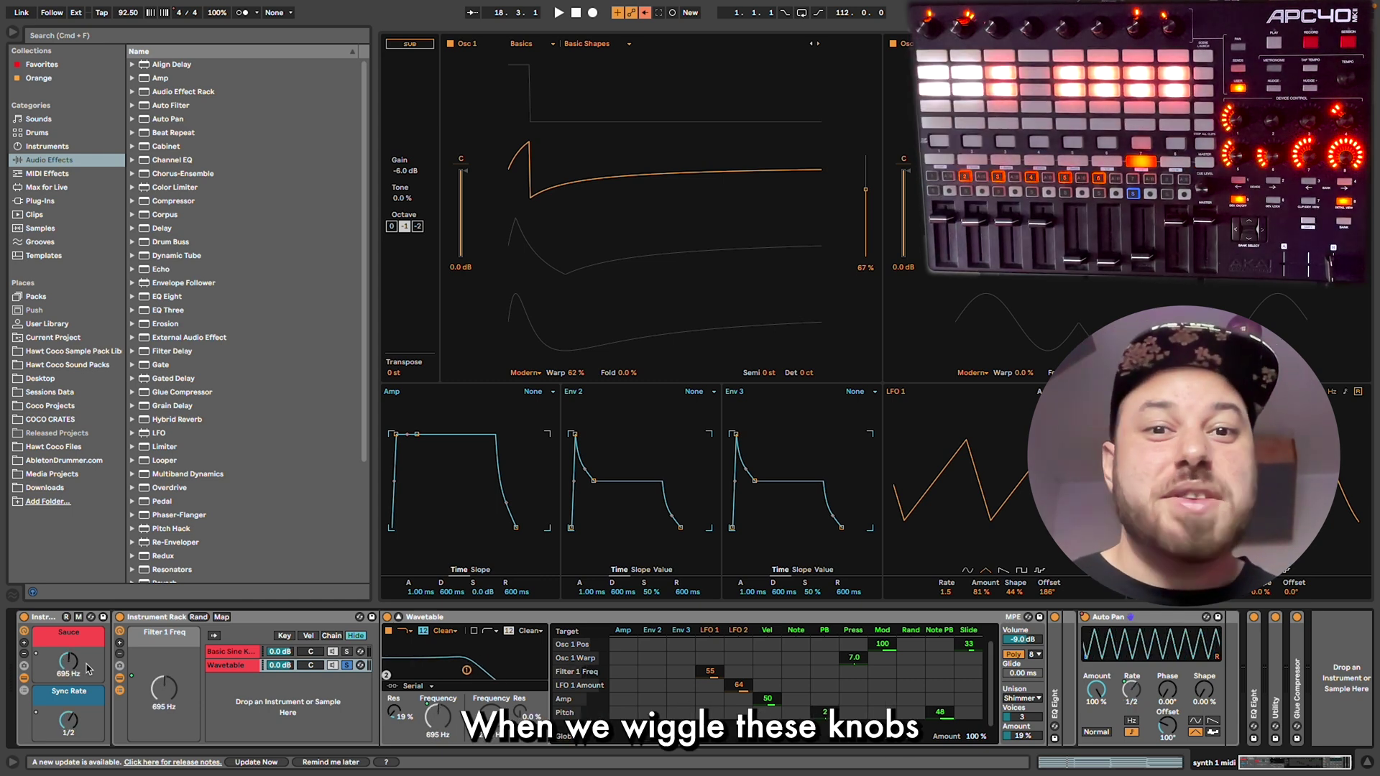
Play the synth and start arrangement recording to capture macro automation on the synth 1 midi track.
key("space")
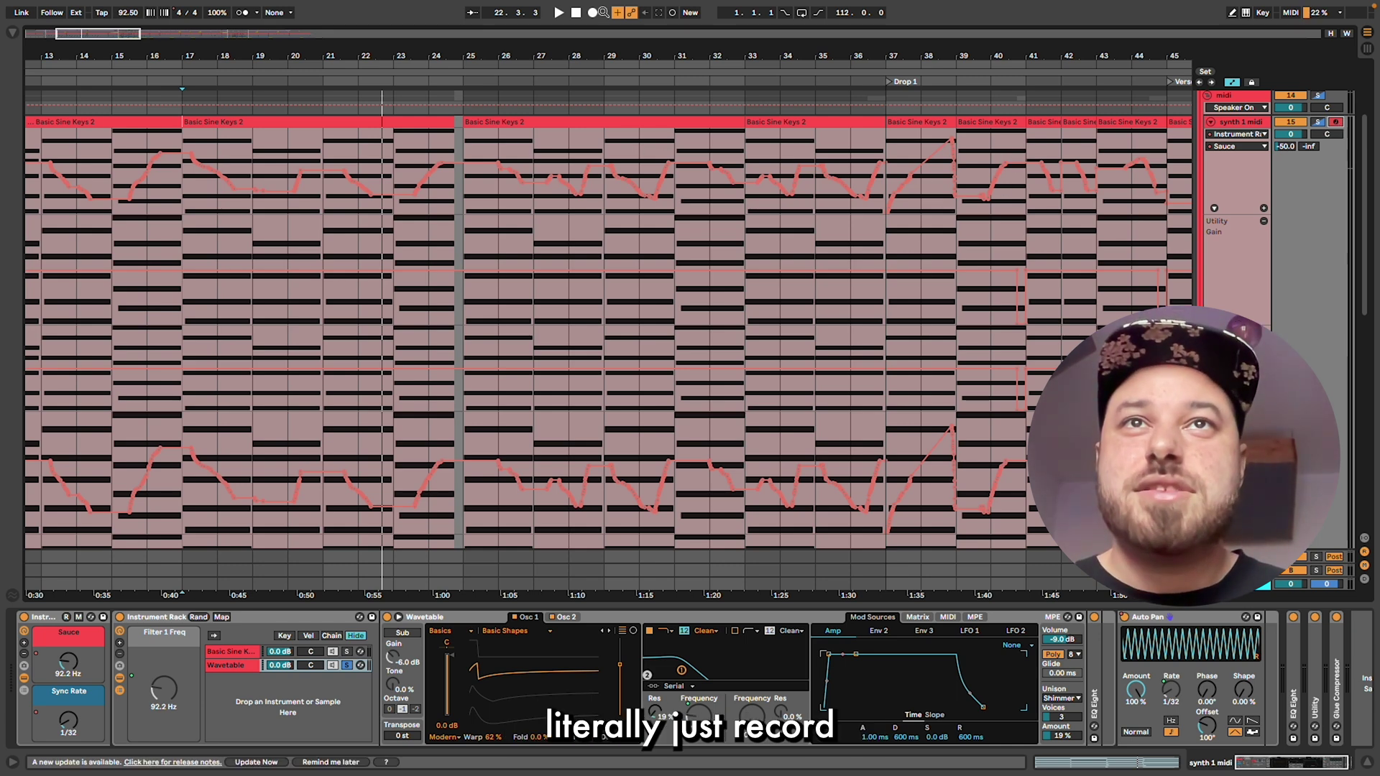
left_click(592, 13)
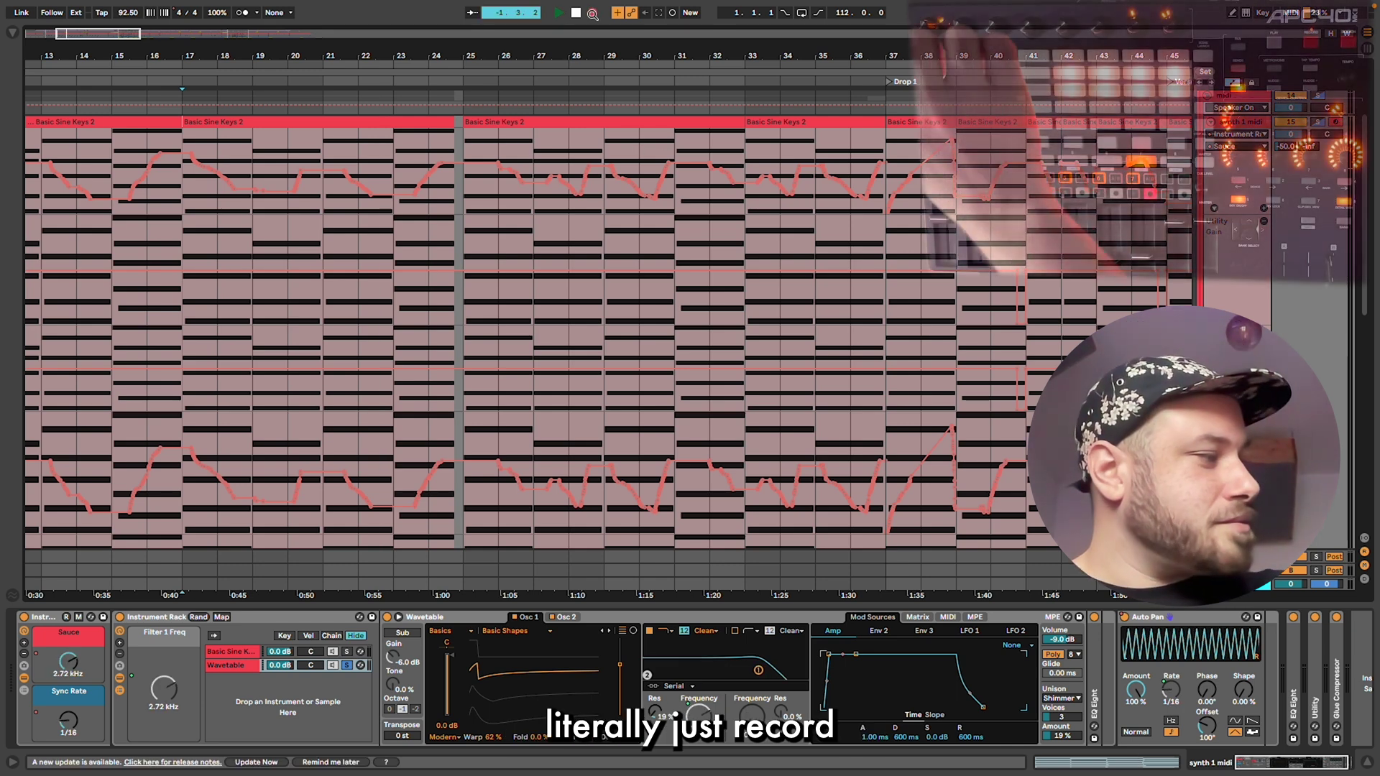